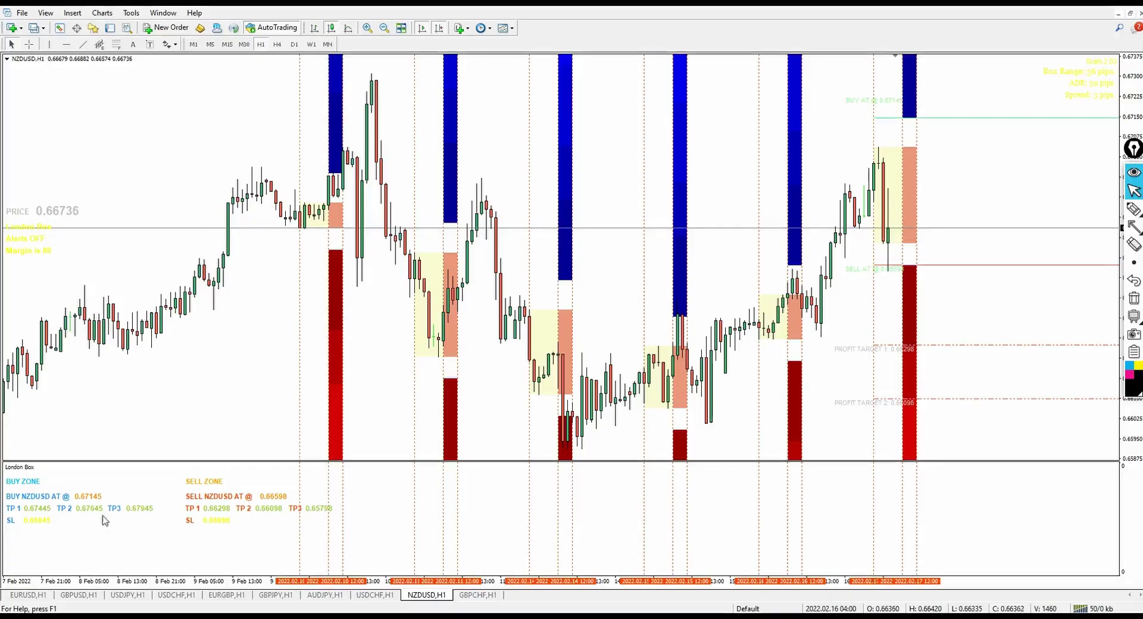
- Switch to Folder 4 in File Explorer and select the 48.1 KB Break Out Box compressed archive
key(alt+Tab)
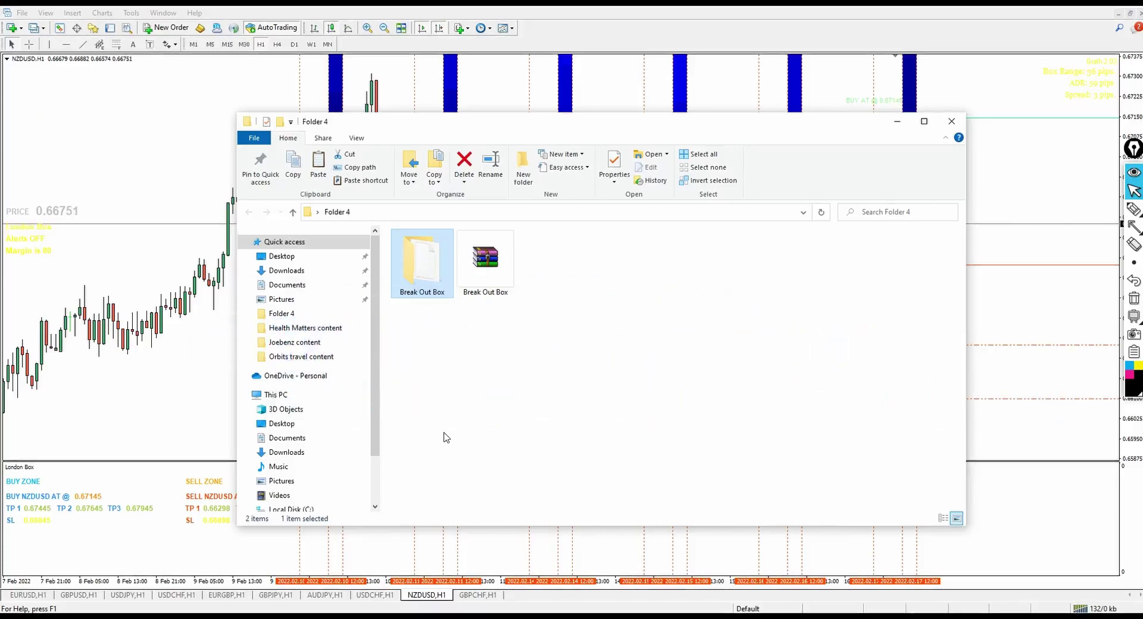
click(470, 284)
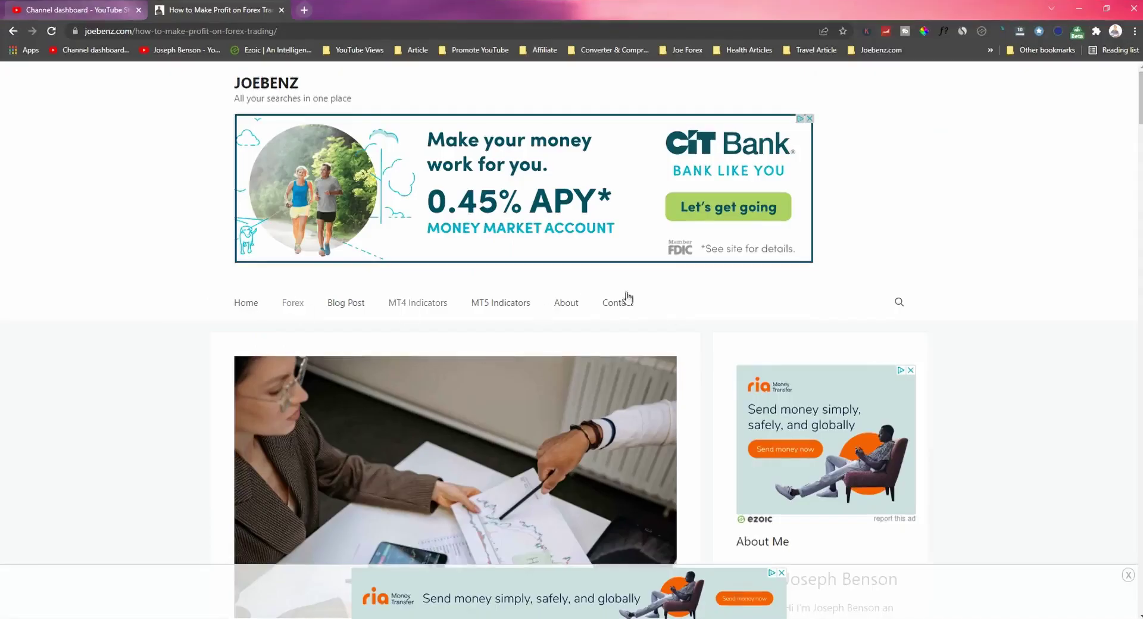
- Read down the joebenz.com forex-profit article, then minimize Folder 4 to reveal the NZDUSD chart
scroll(627, 297, down, 5)
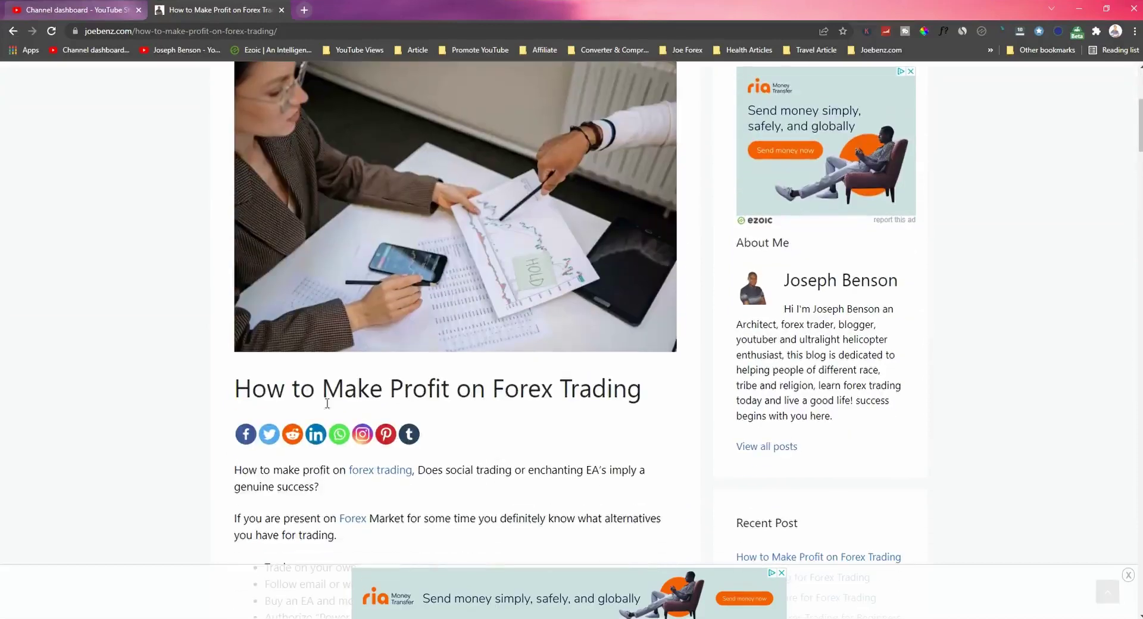
scroll(479, 410, down, 4)
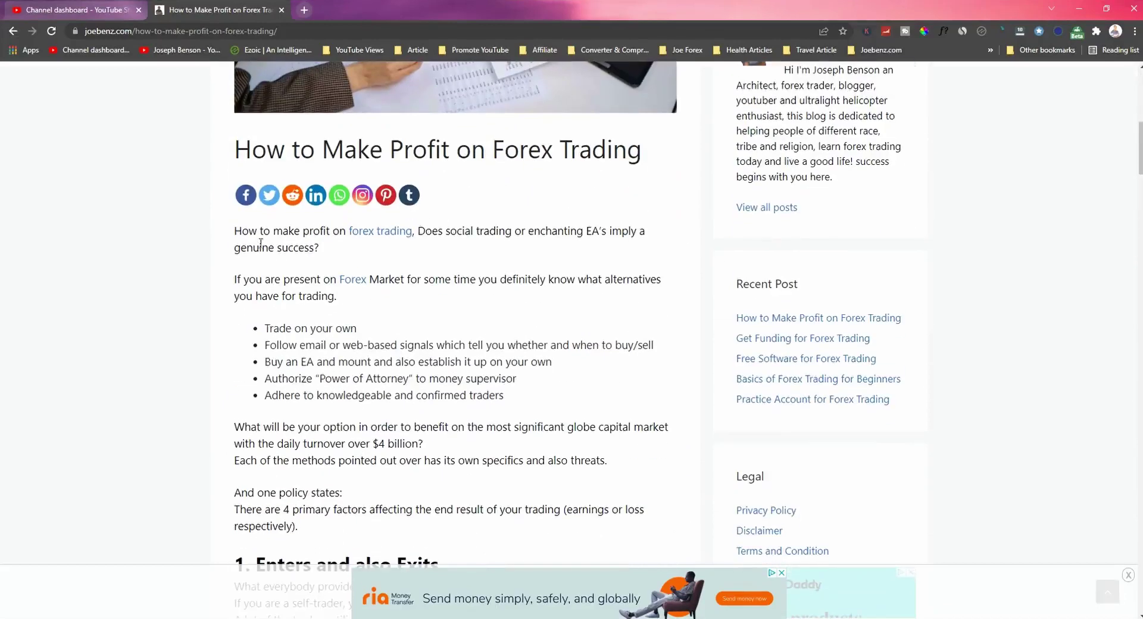
scroll(453, 362, down, 2)
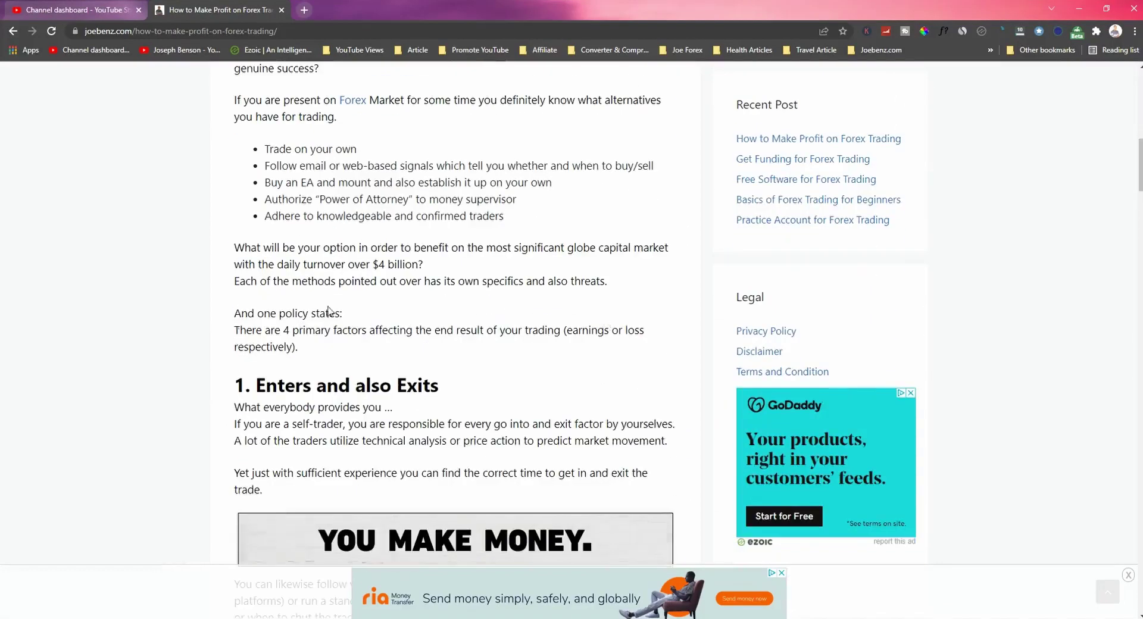
scroll(537, 284, down, 6)
scroll(538, 285, down, 5)
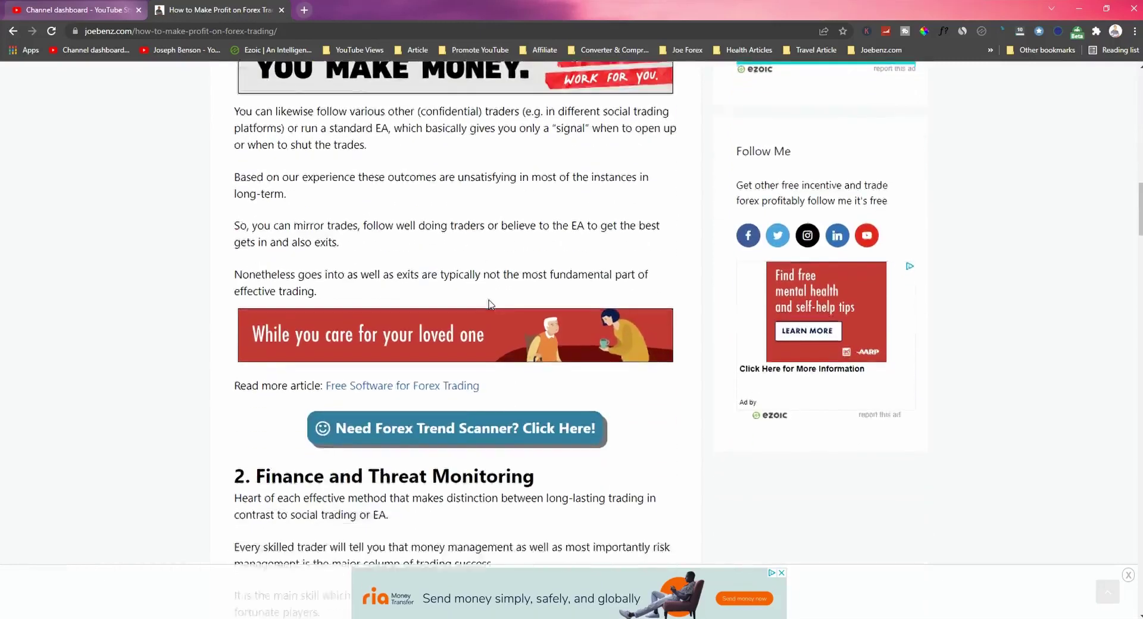
scroll(491, 310, down, 14)
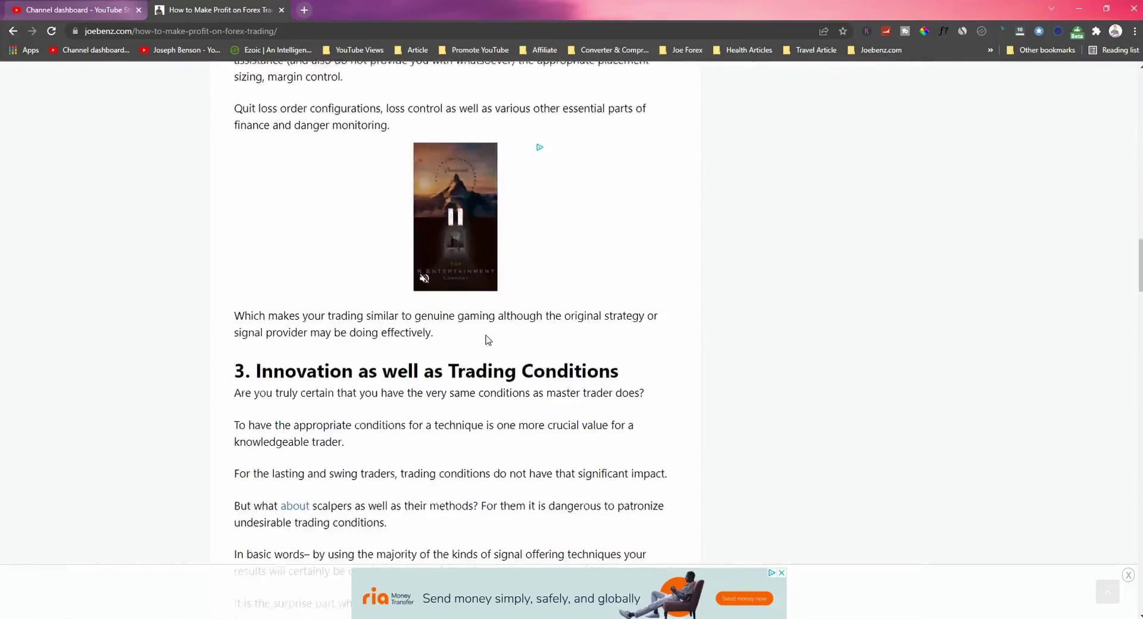
scroll(483, 329, down, 5)
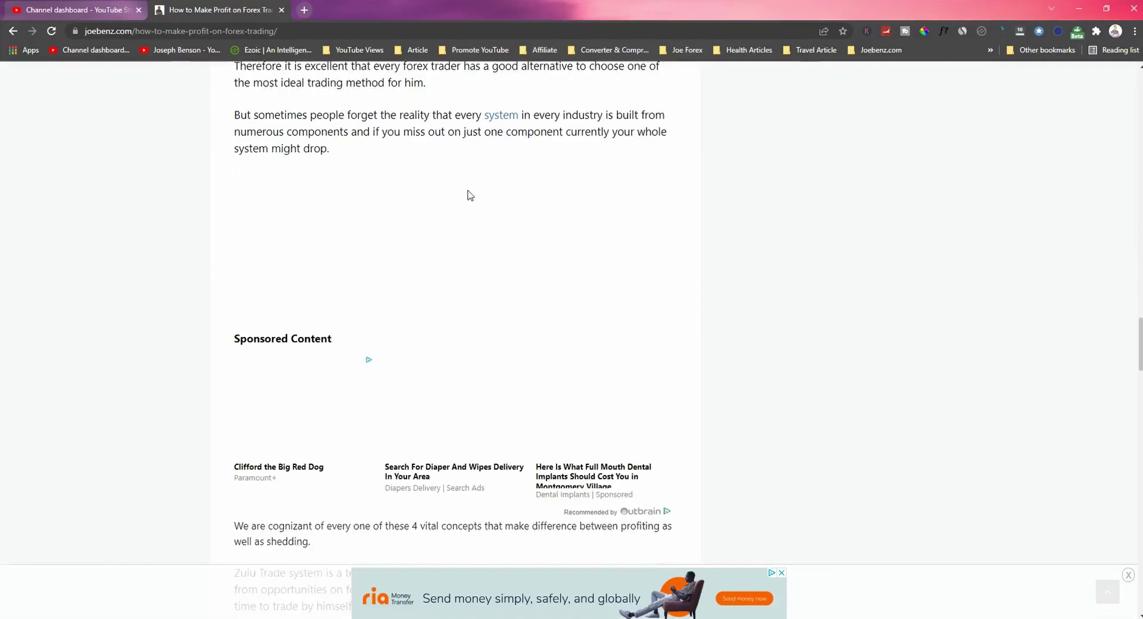
scroll(428, 202, up, 4)
scroll(512, 238, down, 13)
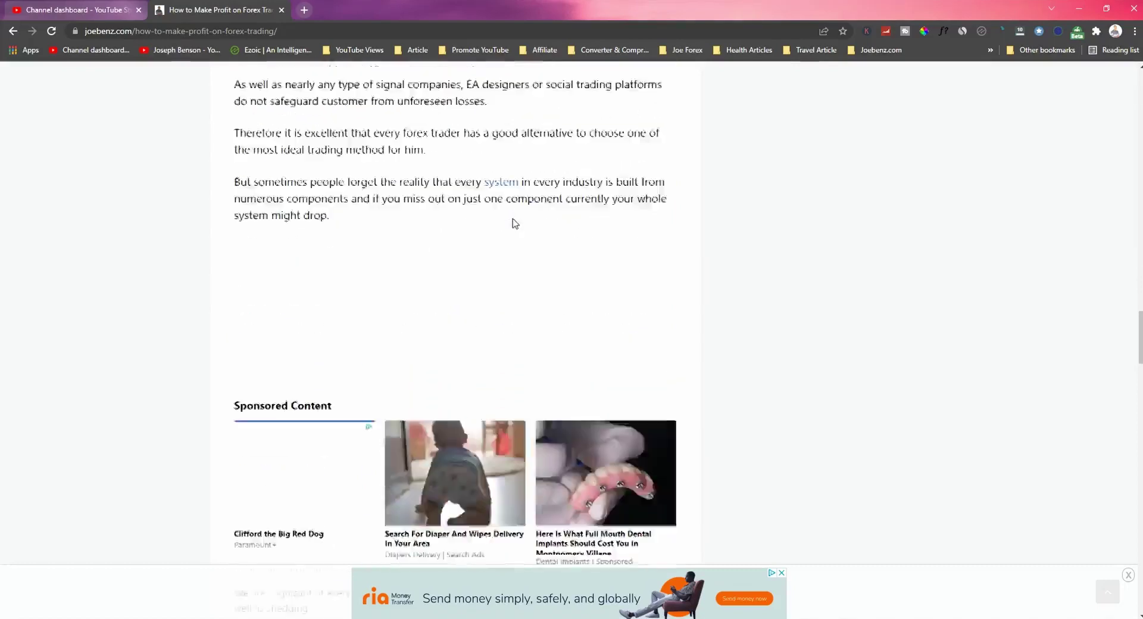
scroll(515, 224, down, 8)
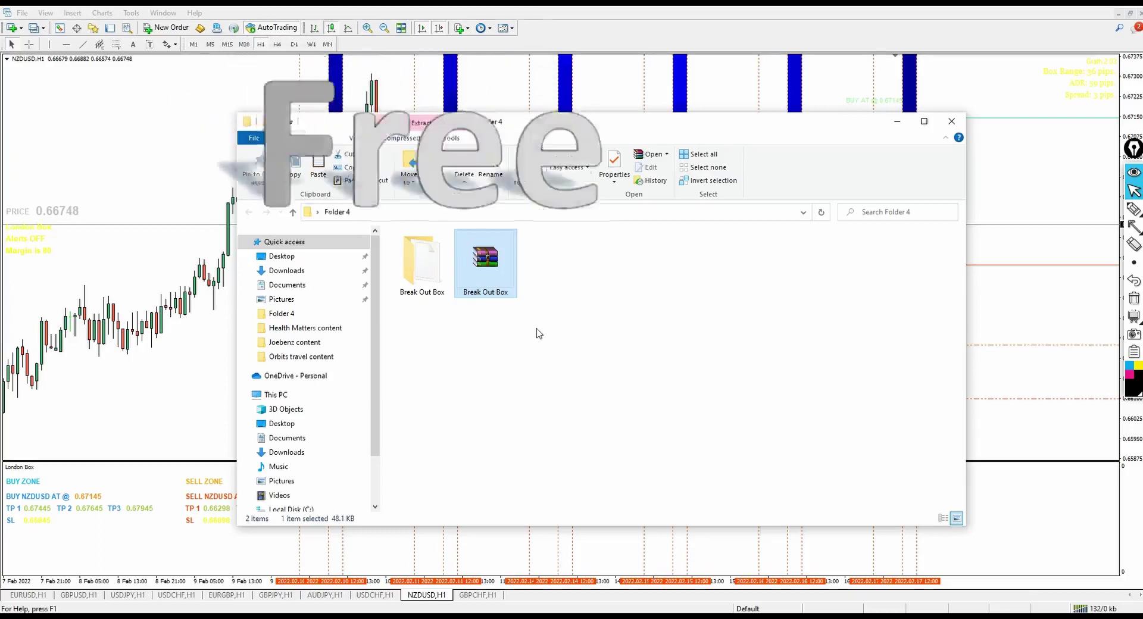
drag(523, 130, 499, 119)
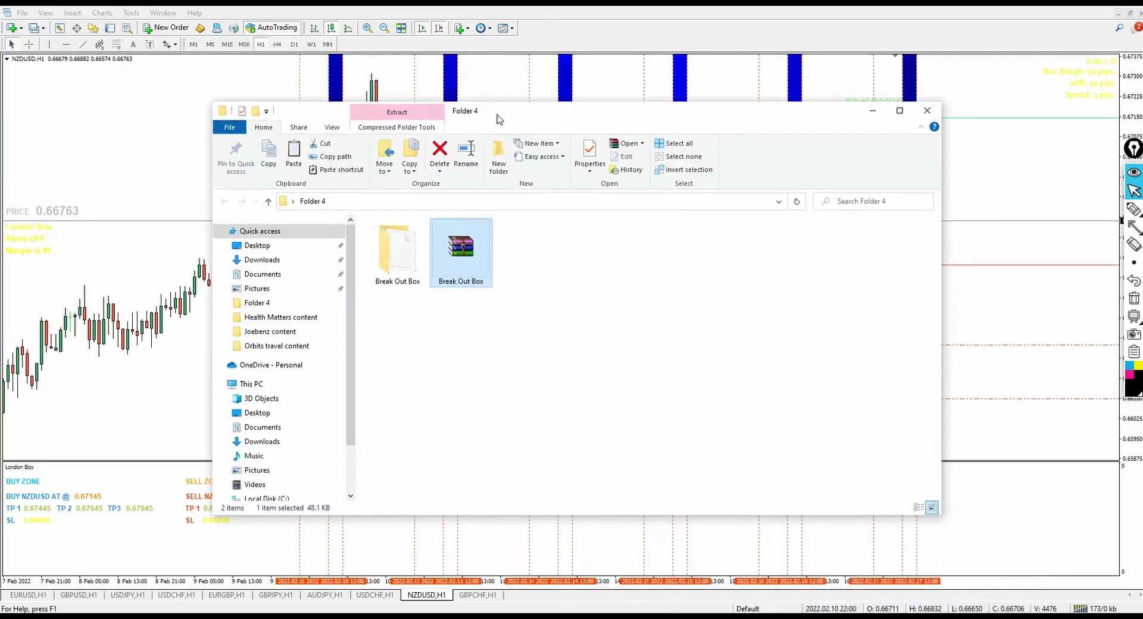
click(872, 110)
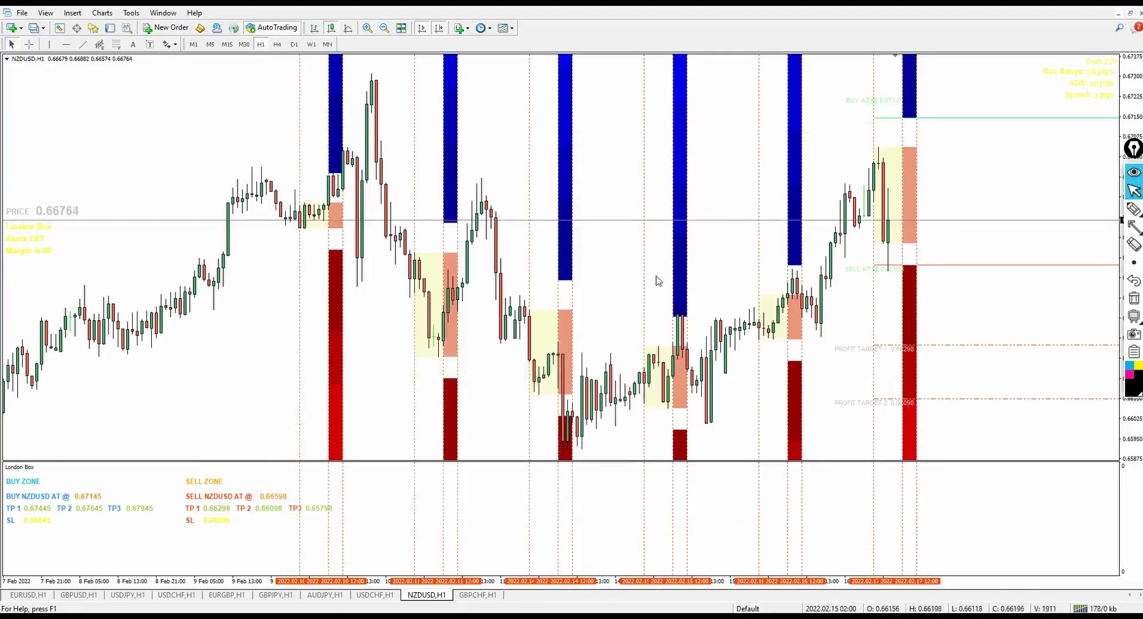
- Draw a rectangle around the latest London box on the NZDUSD chart and tighten its bottom edge
drag(659, 271, 292, 275)
click(1134, 227)
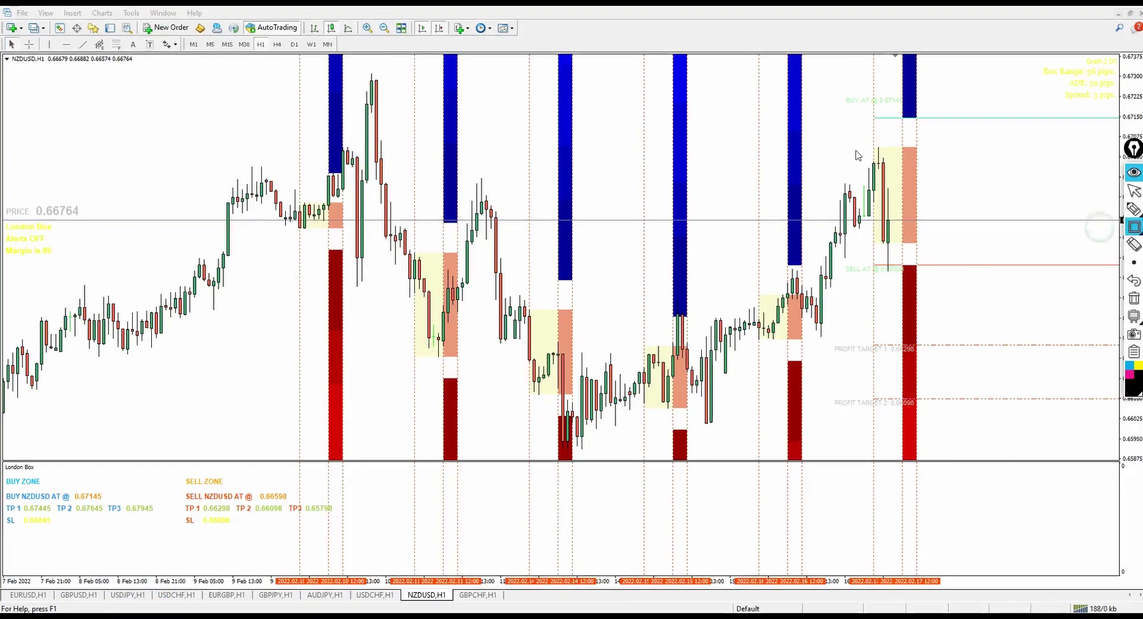
drag(855, 143, 940, 248)
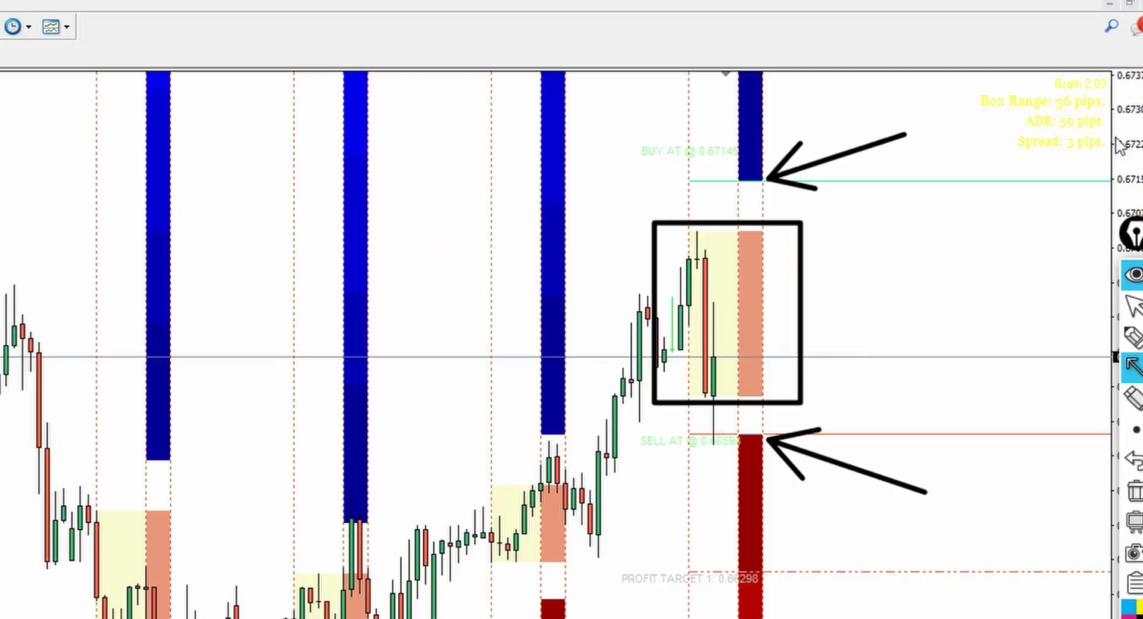
click(1132, 368)
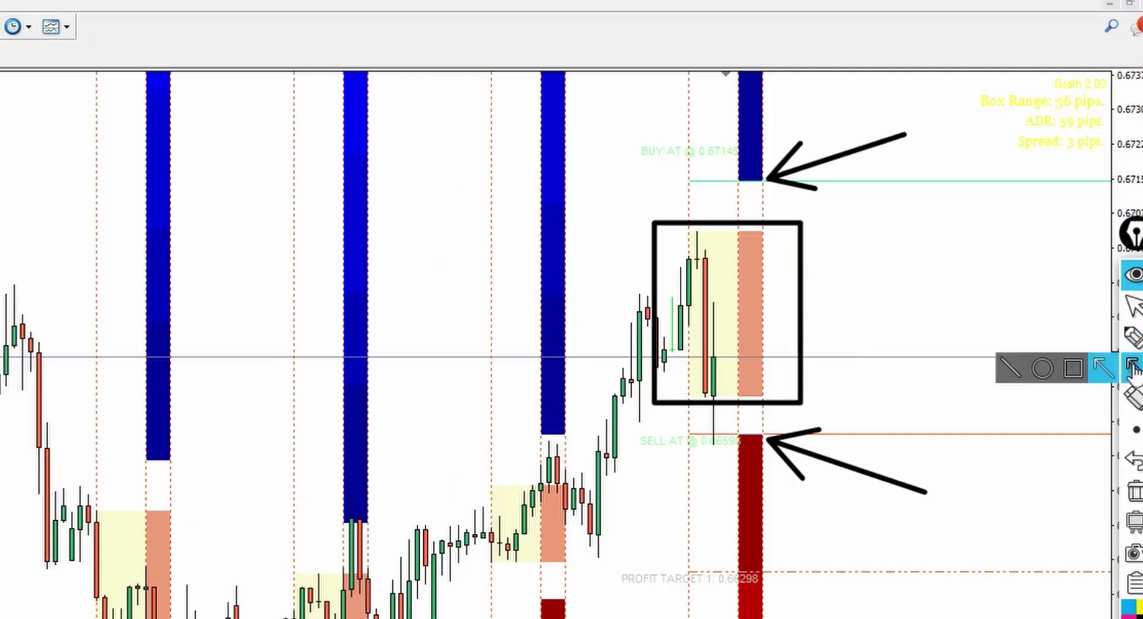
click(1066, 370)
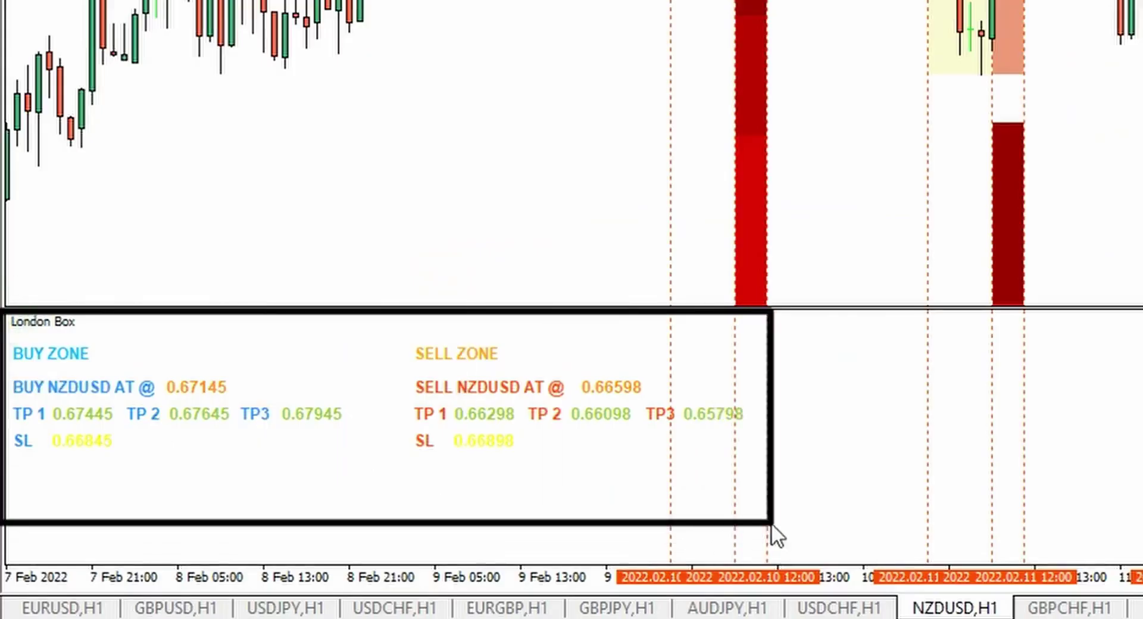
drag(771, 523, 772, 520)
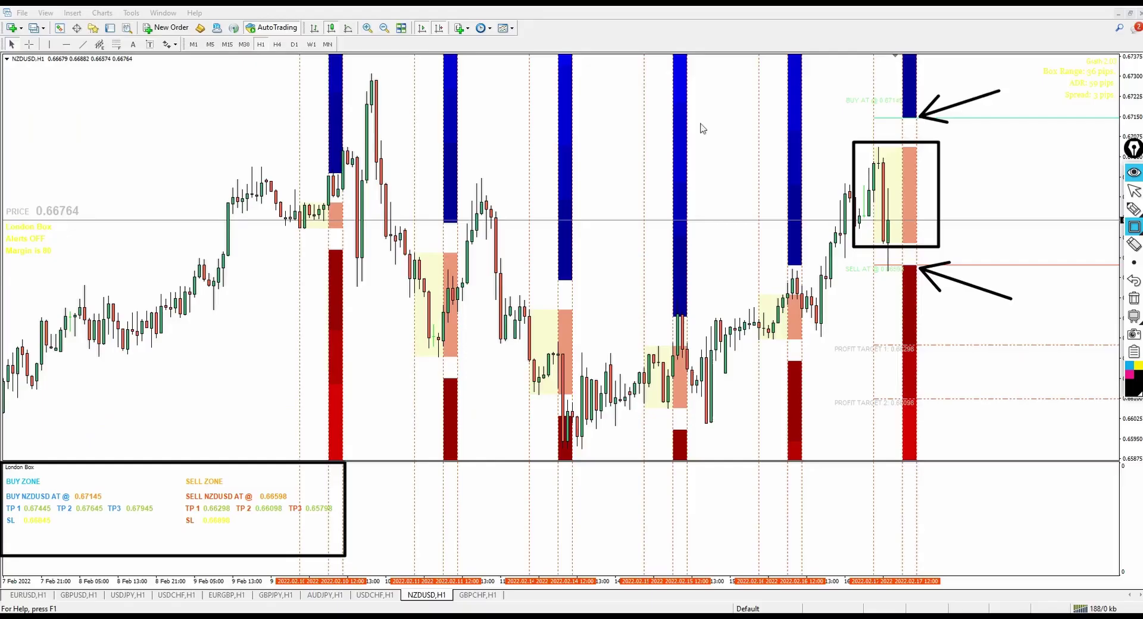
- Delete all drawings, then draw an arrow down to the sell level and one up to the 0.67145 buy line
click(1134, 191)
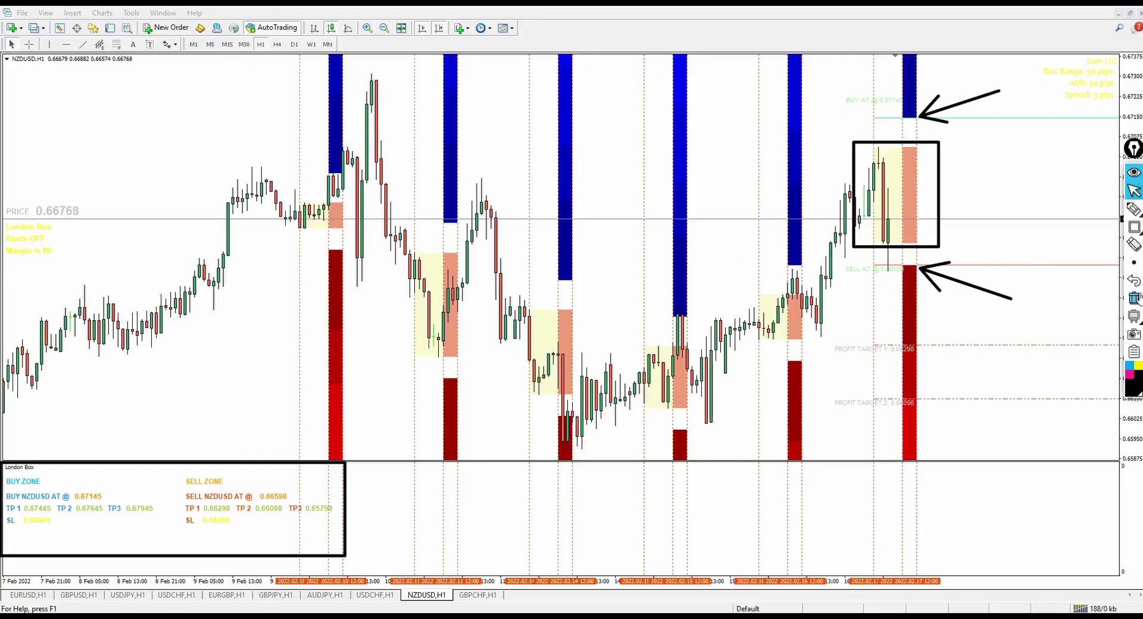
click(1134, 298)
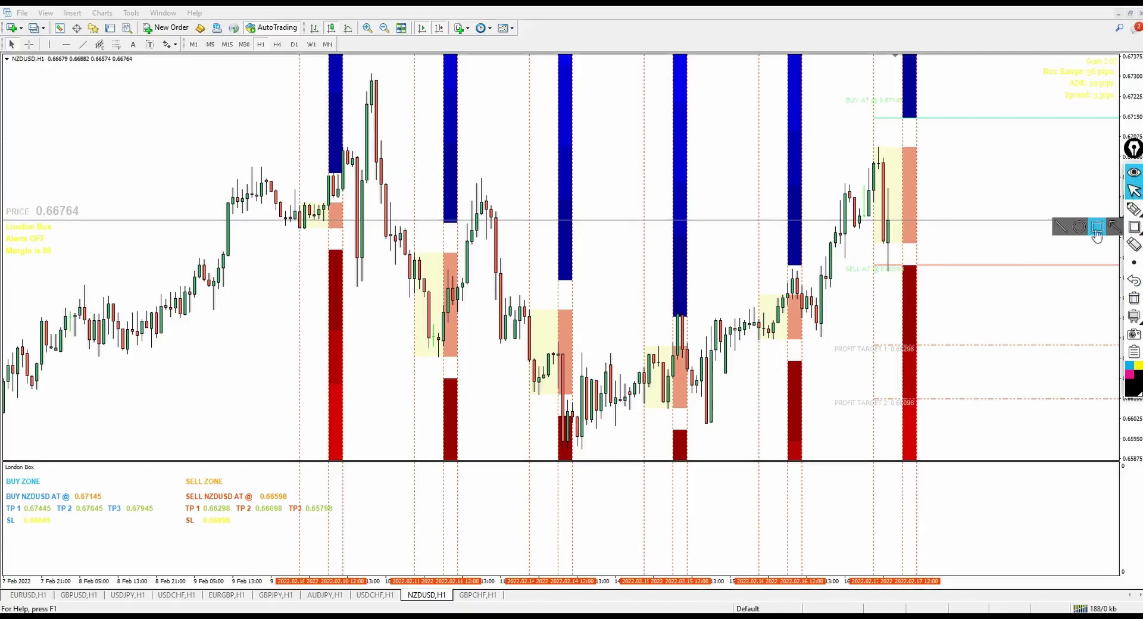
click(1134, 227)
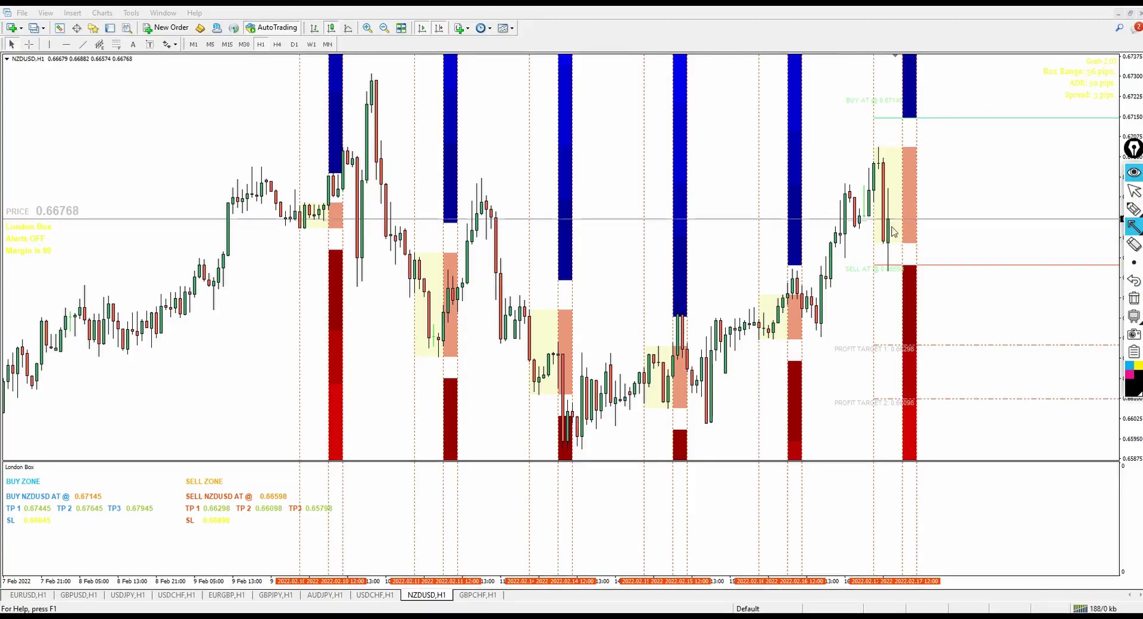
drag(887, 220, 905, 266)
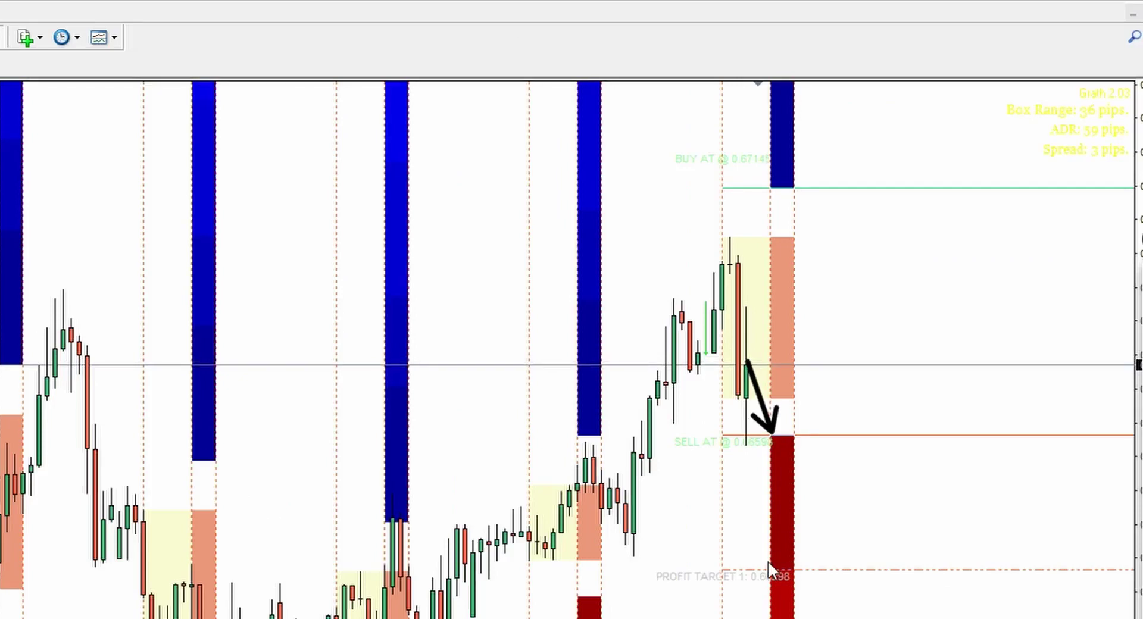
drag(790, 237, 801, 190)
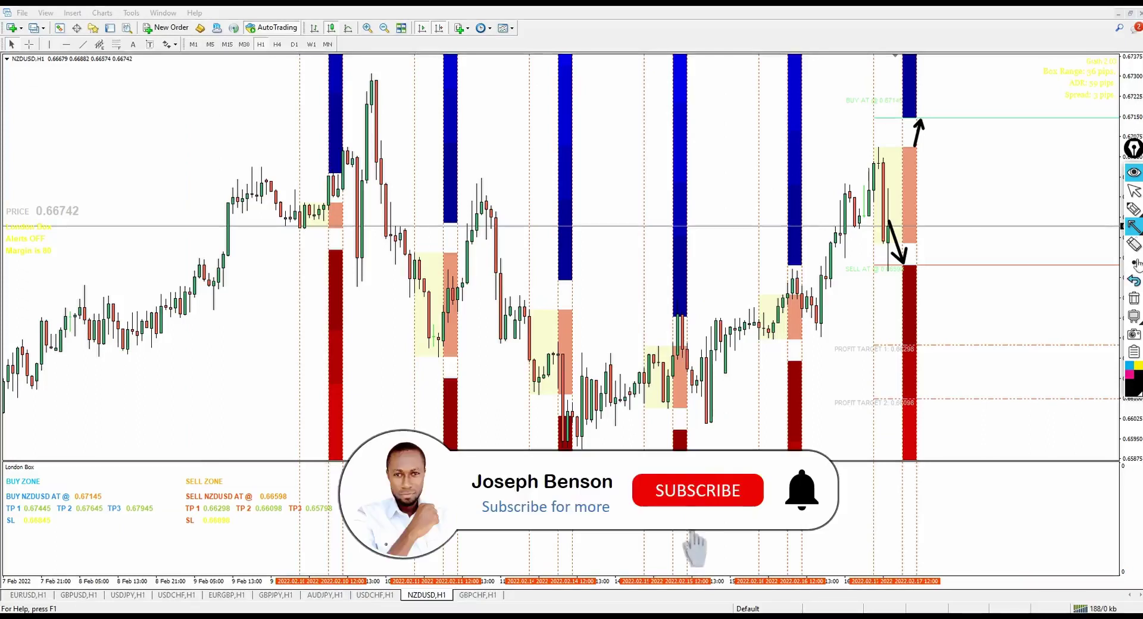
- Box both profit-target levels, then delete all drawings and compress the price axis to show every target
mouse_move(1130, 229)
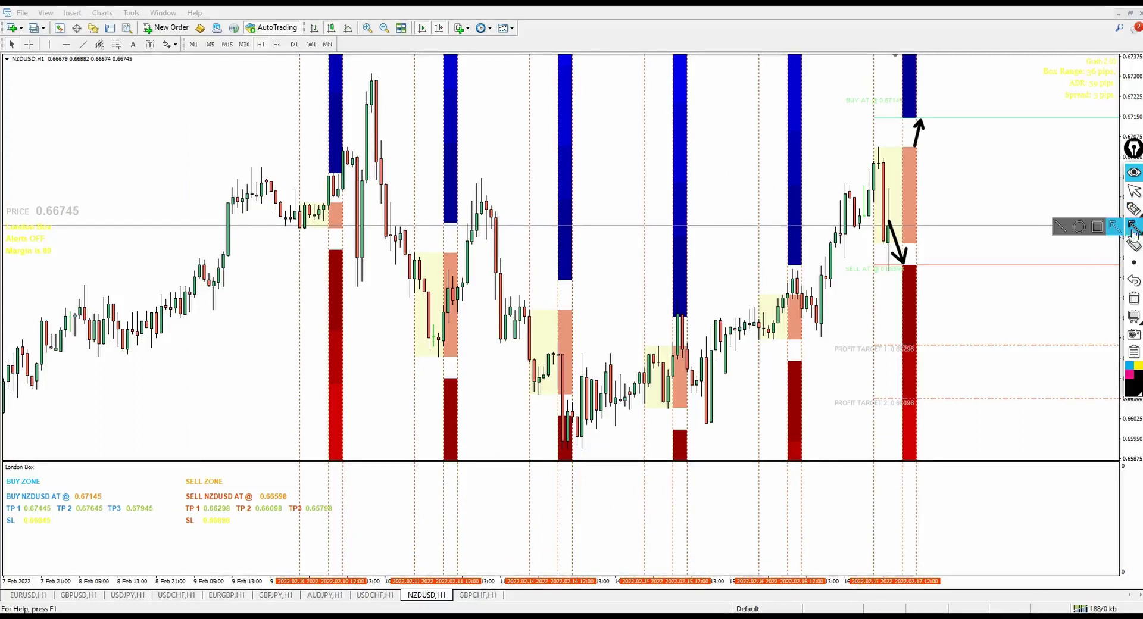
click(1097, 228)
drag(822, 335, 961, 365)
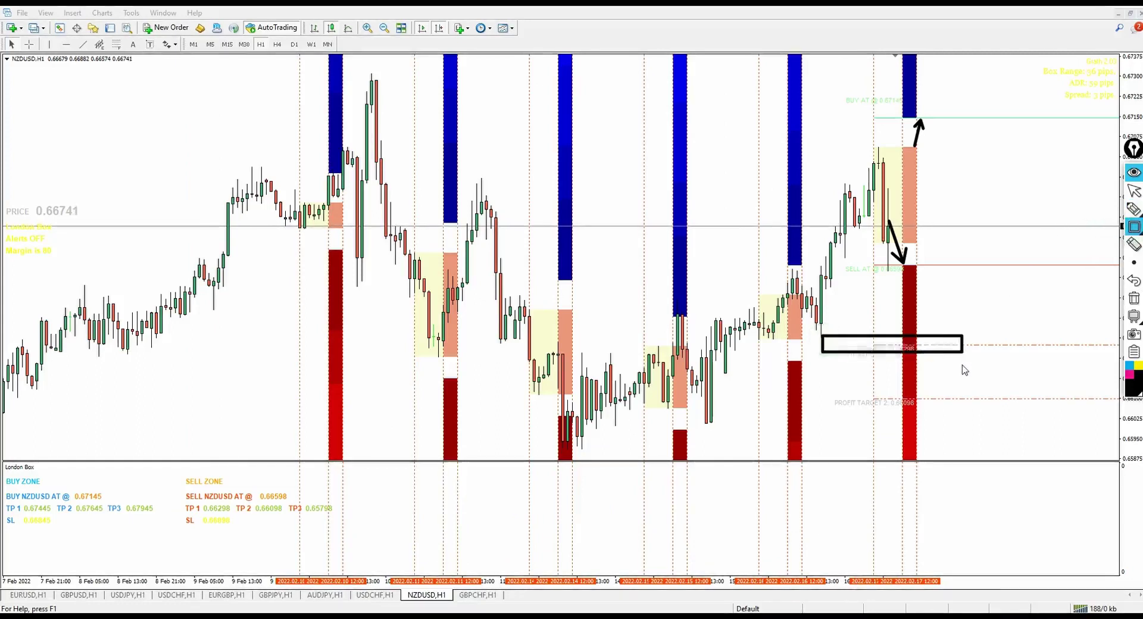
mouse_move(694, 419)
mouse_down()
mouse_move(891, 480)
mouse_move(873, 459)
mouse_up()
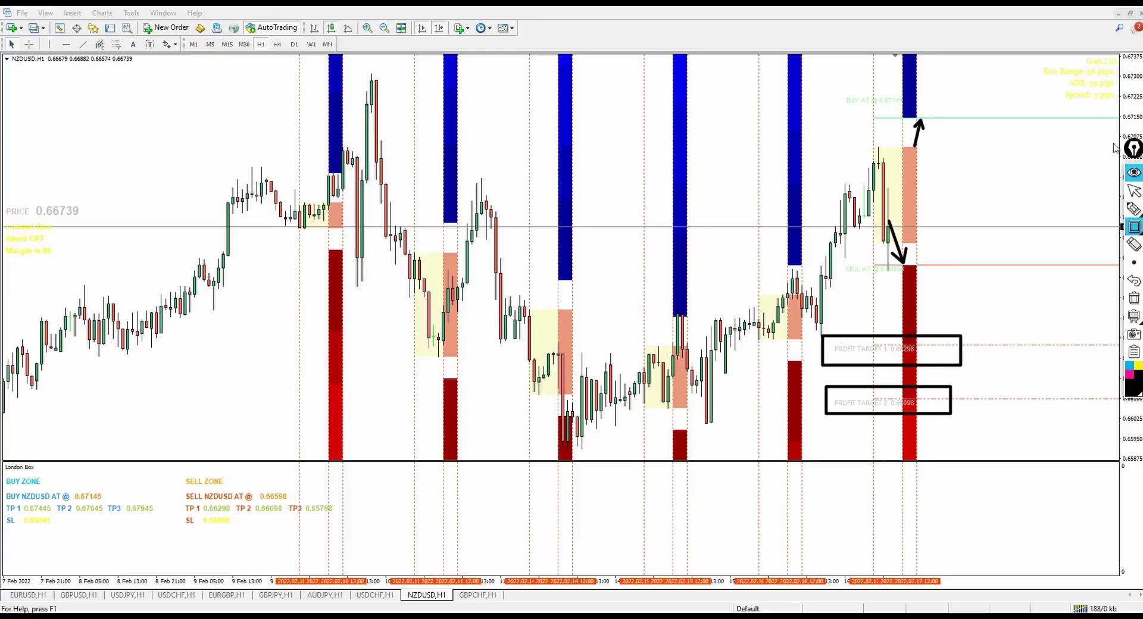
click(1134, 298)
mouse_move(1134, 92)
mouse_down()
mouse_move(1139, 129)
mouse_move(1139, 71)
mouse_up()
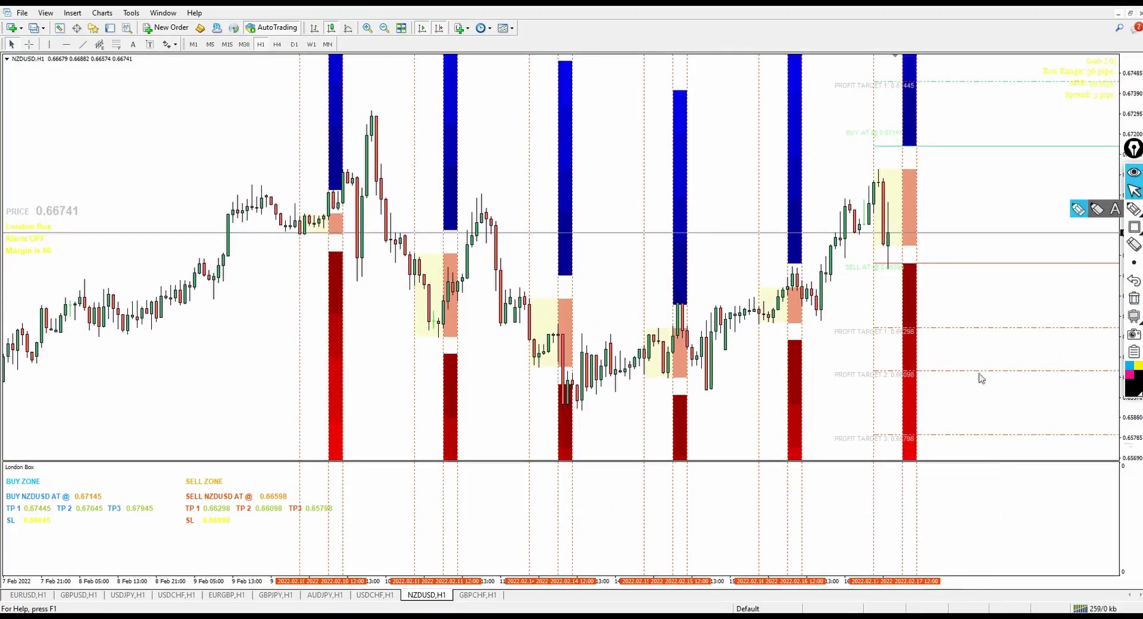
click(1134, 208)
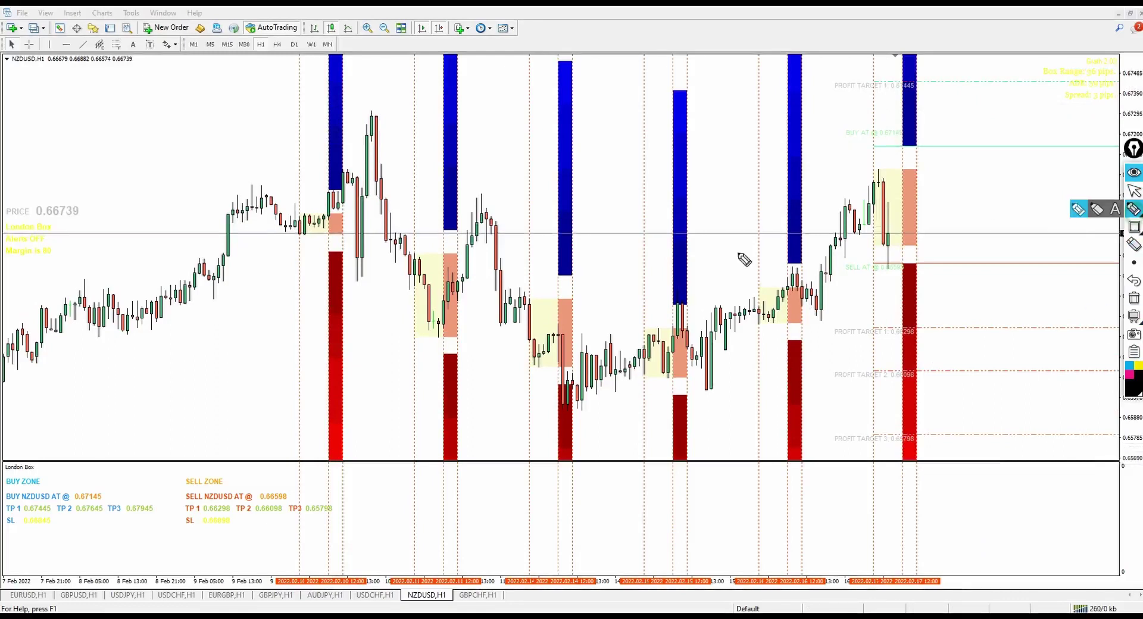
click(1134, 190)
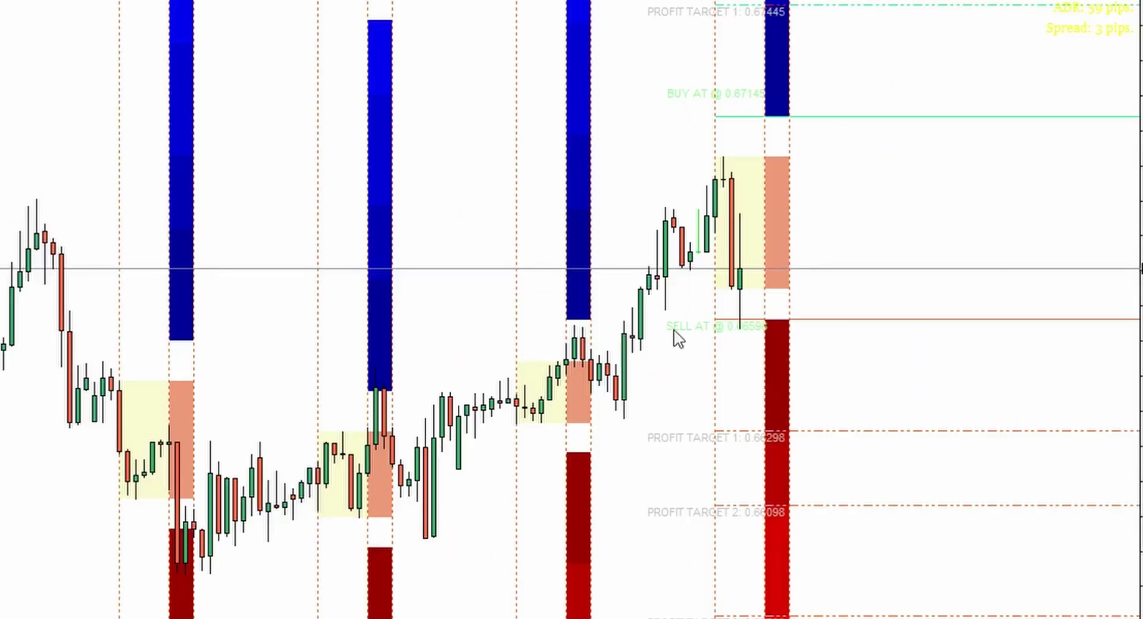
click(1099, 255)
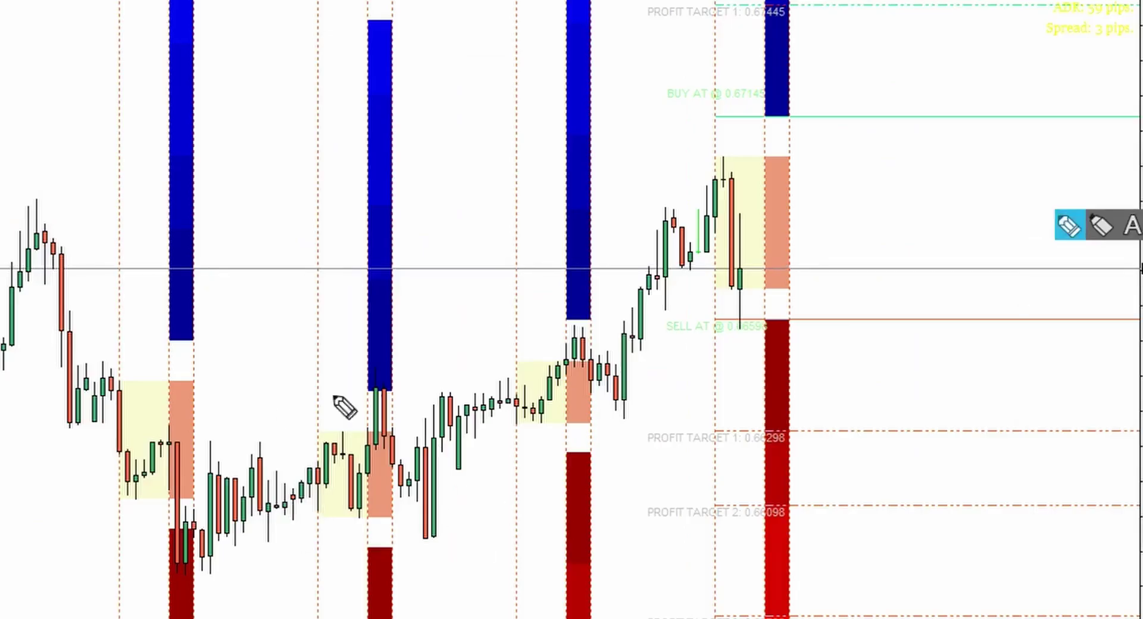
mouse_move(390, 390)
mouse_down()
mouse_move(329, 417)
mouse_move(399, 393)
mouse_up()
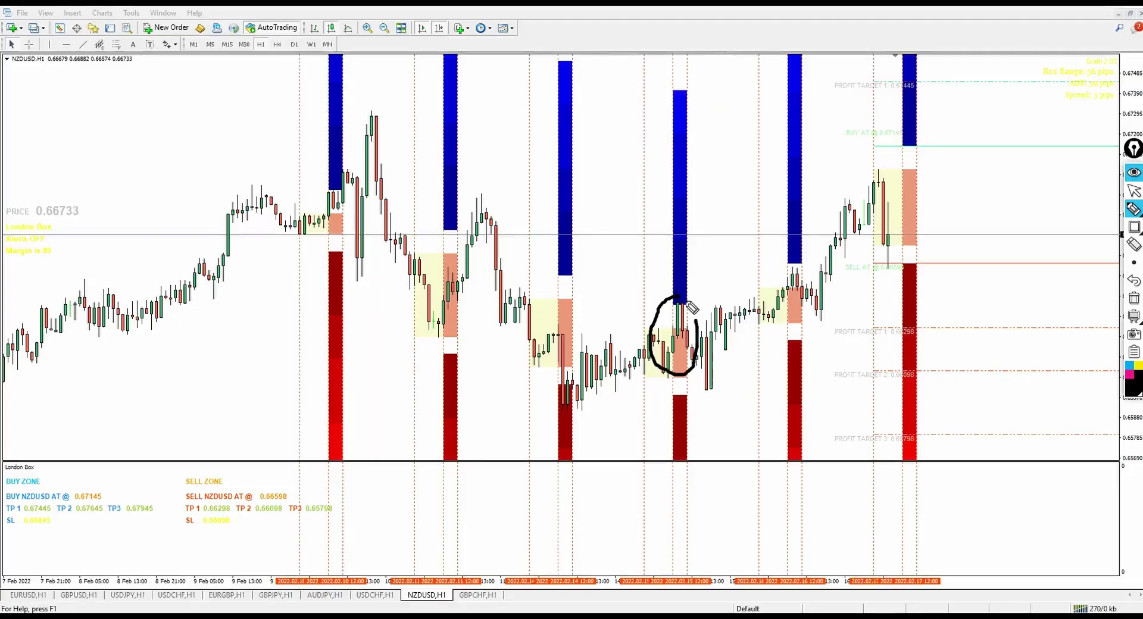
mouse_move(796, 269)
mouse_down()
mouse_move(768, 272)
mouse_move(808, 281)
mouse_move(783, 269)
mouse_up()
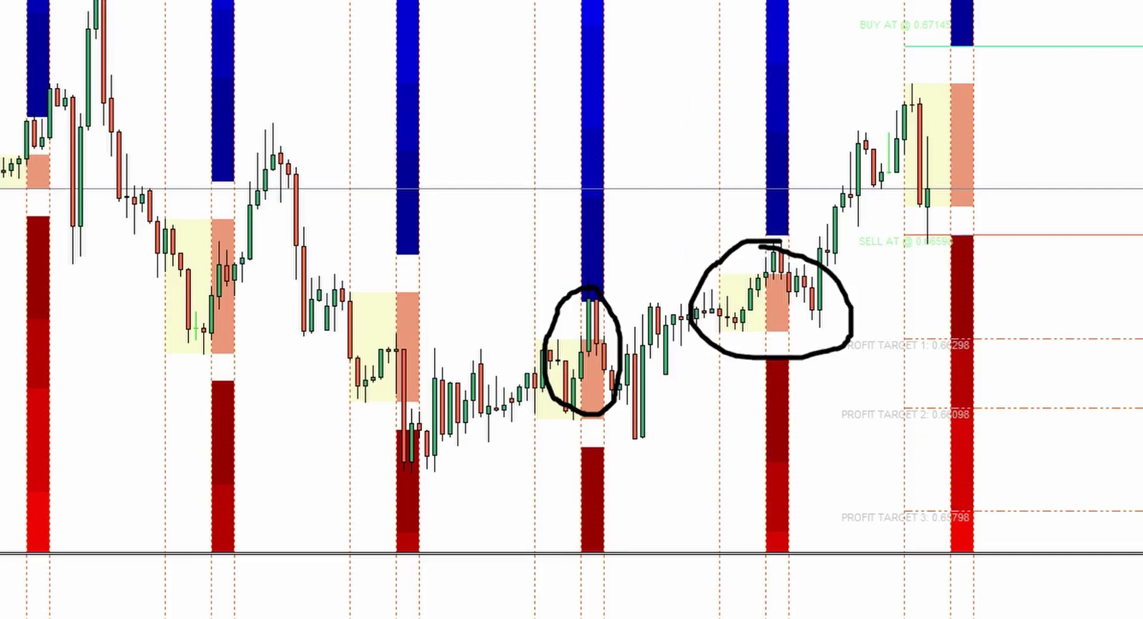
click(1142, 292)
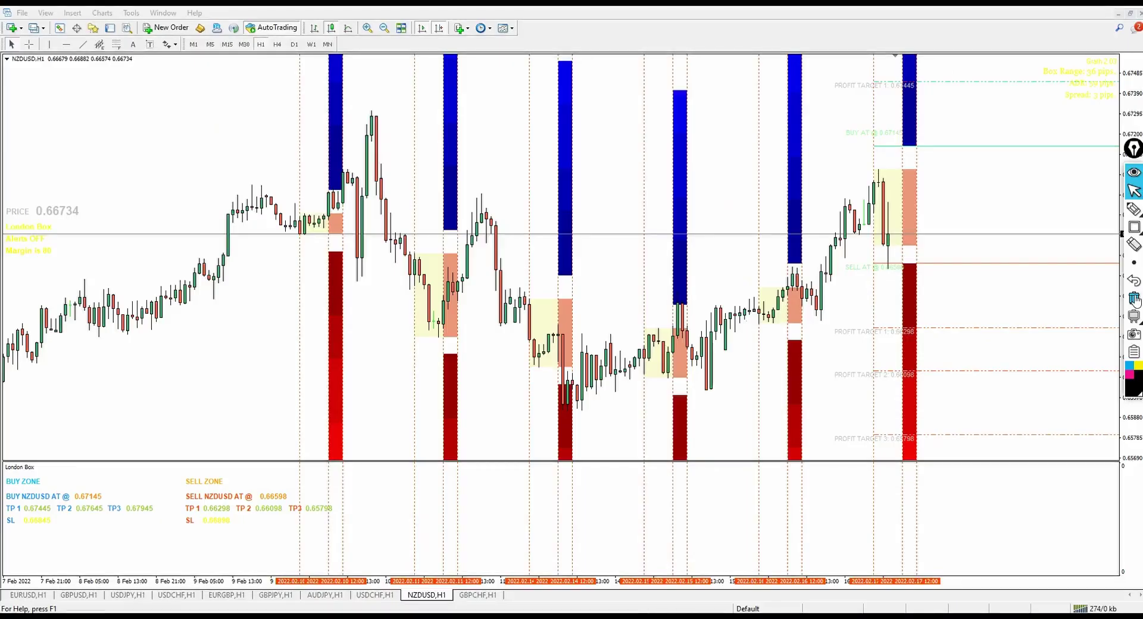
- Draw horizontal lines at the recent London Box's low and high, discarding a trial arrow first
click(1134, 209)
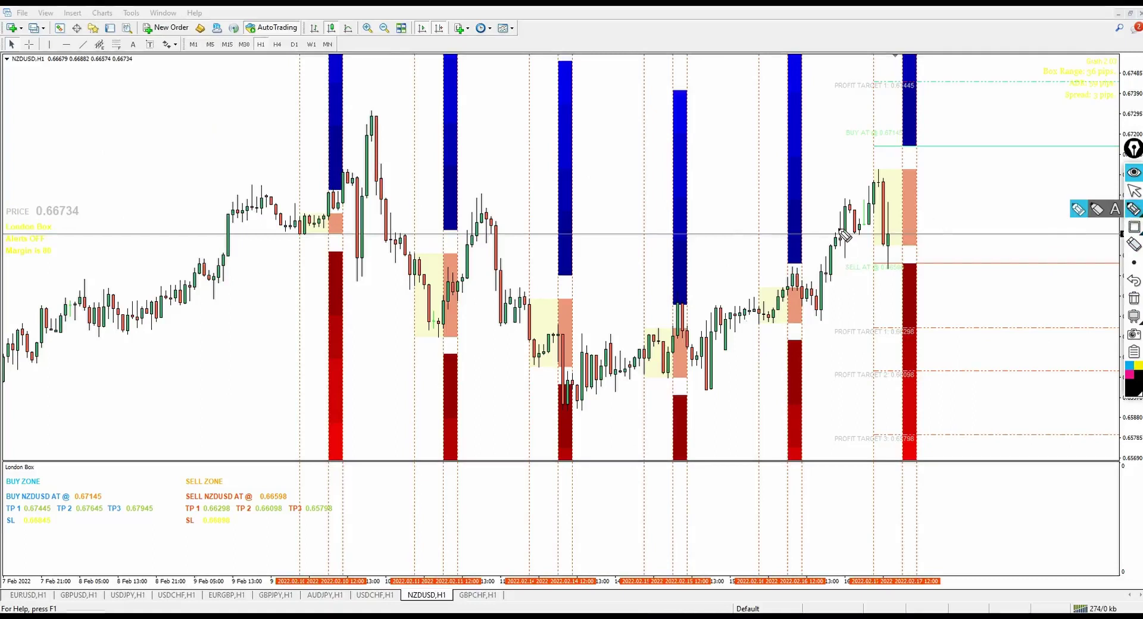
mouse_move(811, 290)
mouse_down()
mouse_move(830, 195)
mouse_move(839, 211)
mouse_up()
click(1134, 209)
click(1134, 298)
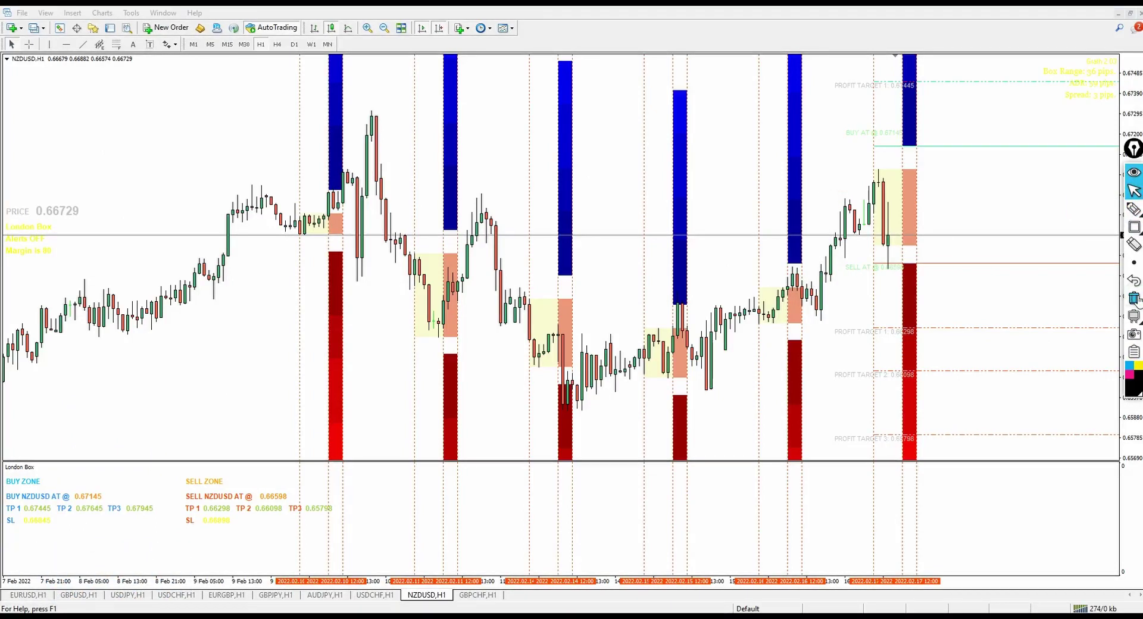
click(1134, 209)
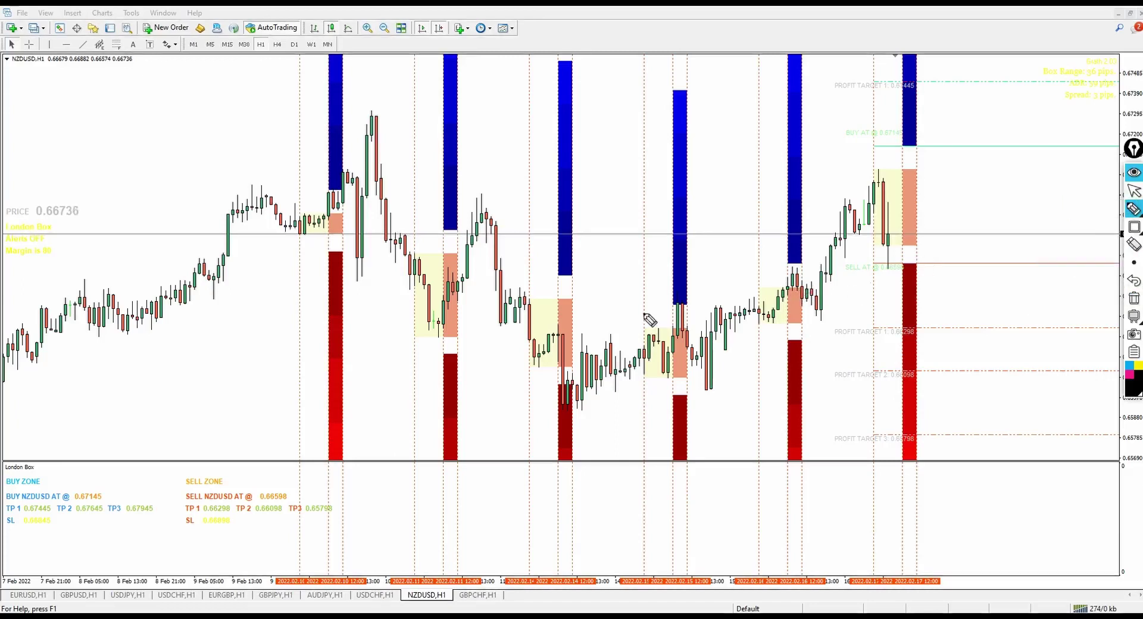
drag(762, 339, 842, 338)
drag(766, 266, 822, 266)
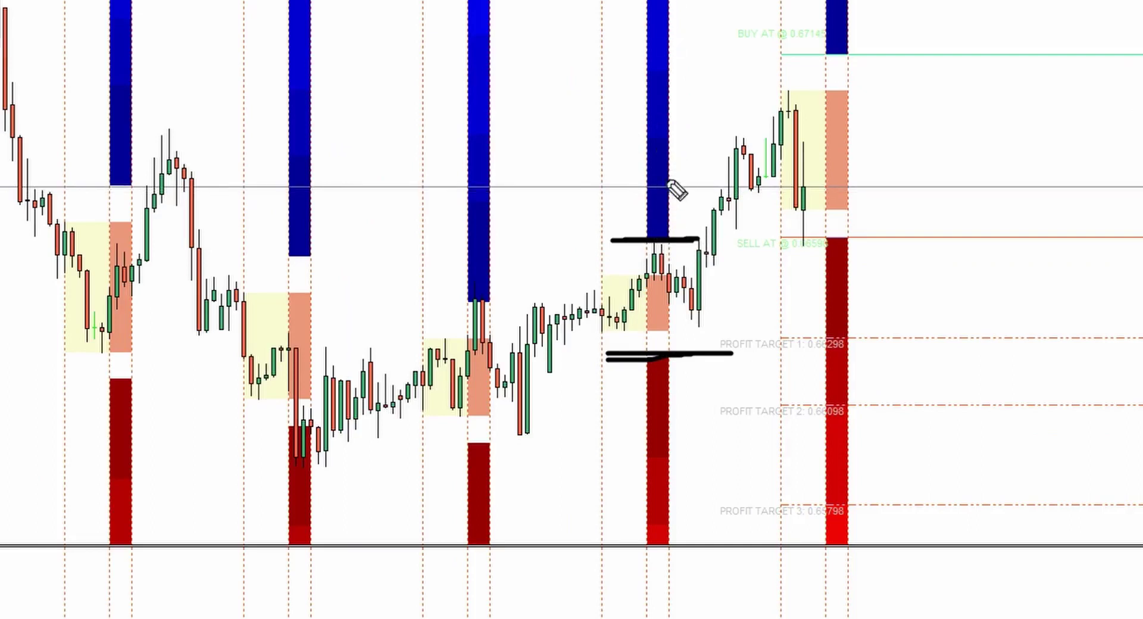
- Draw three arrows pointing at the blue bar and two pointing at the red bar
drag(718, 141, 661, 172)
drag(703, 72, 671, 94)
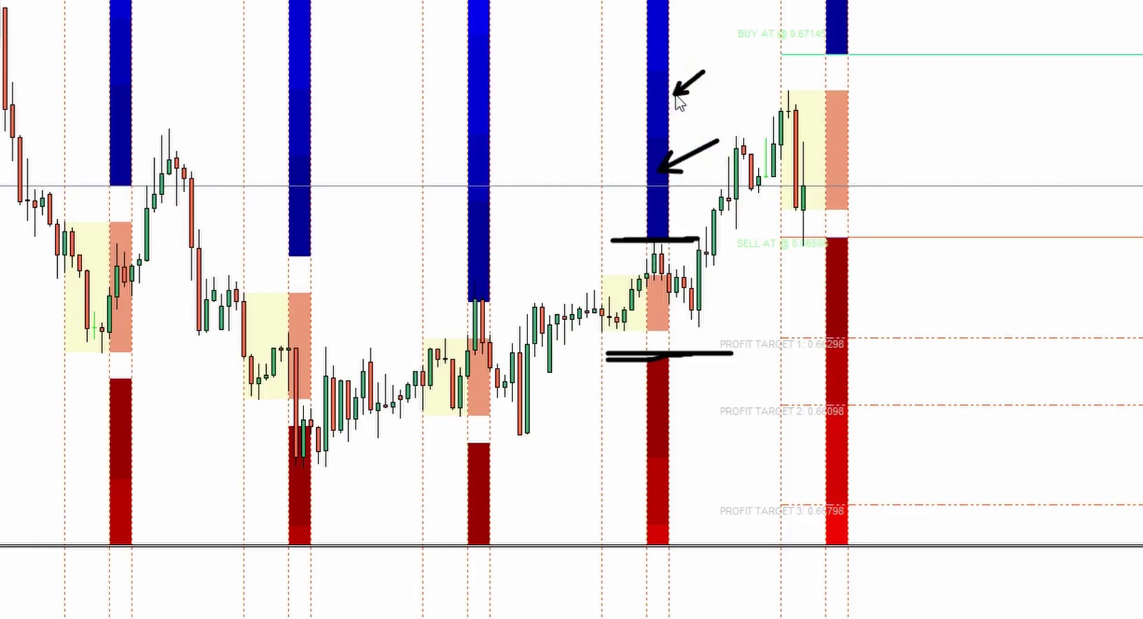
drag(710, 6, 670, 31)
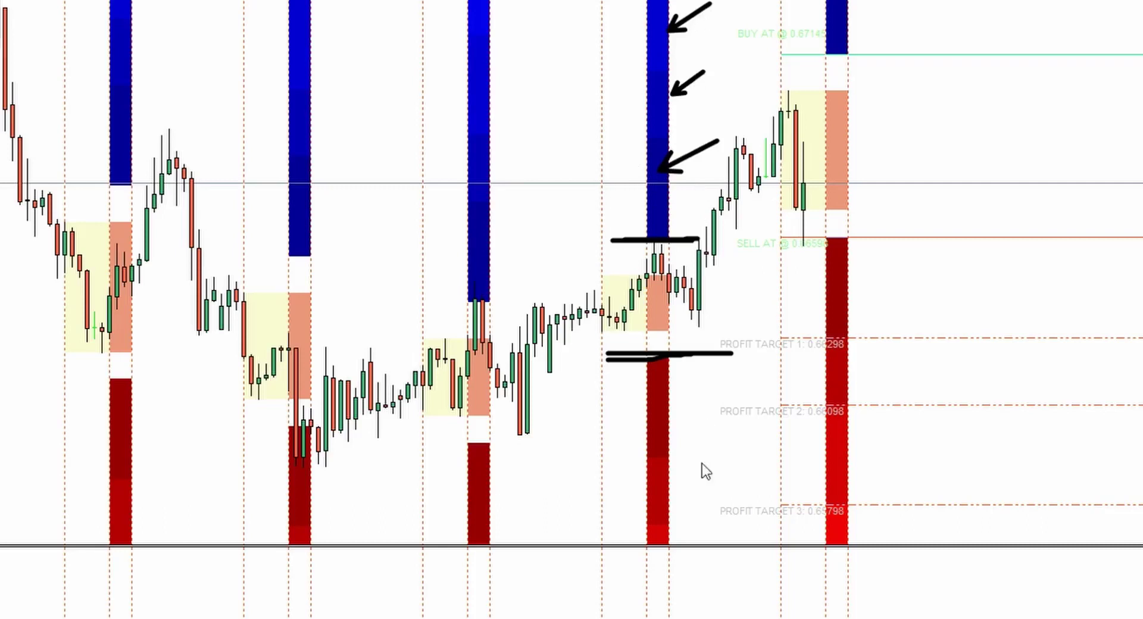
click(735, 385)
drag(682, 415, 671, 415)
mouse_move(697, 469)
mouse_down()
mouse_move(674, 488)
mouse_move(674, 544)
mouse_up()
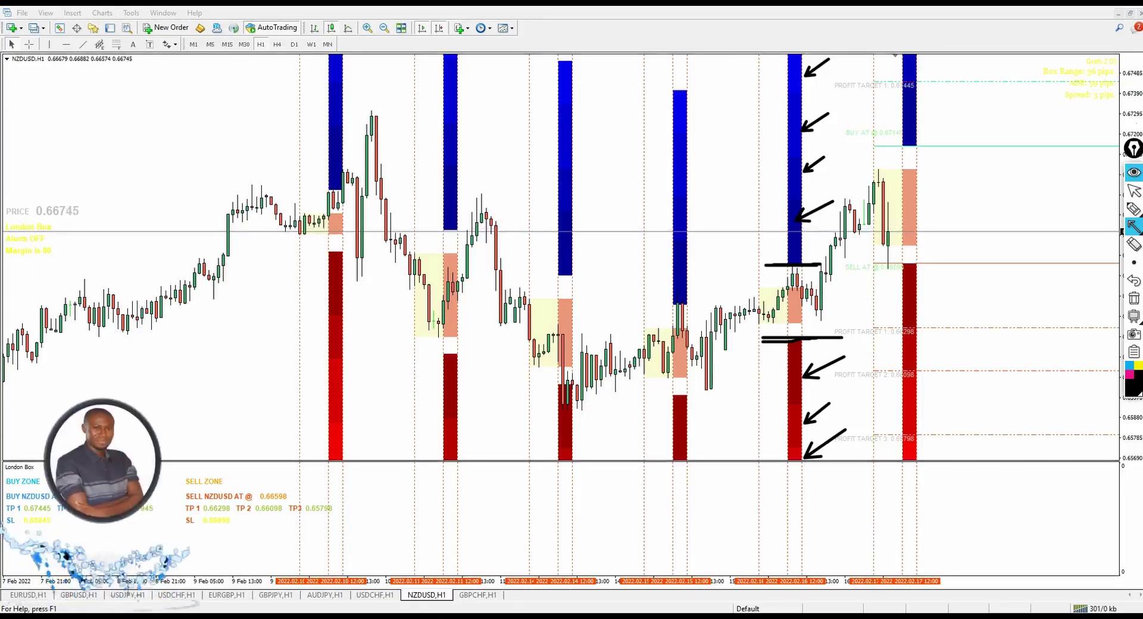
- Clear existing drawings and highlight the box-high line and the upward breakout toward the latest box
click(1133, 298)
click(1134, 208)
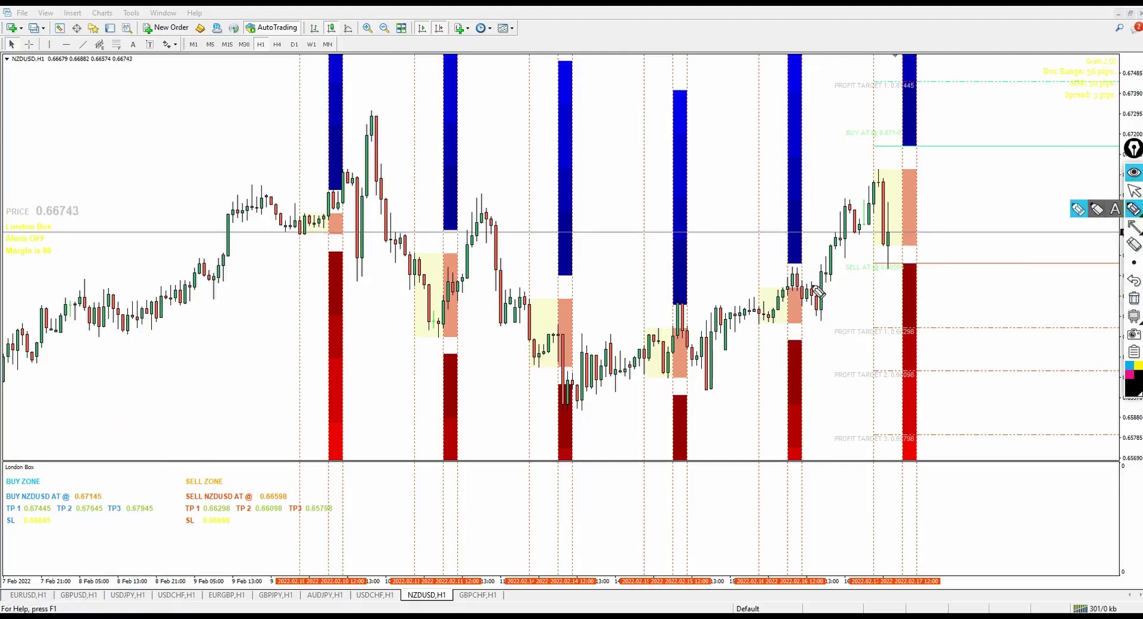
mouse_move(773, 264)
mouse_down()
mouse_move(834, 260)
mouse_move(777, 265)
mouse_move(809, 265)
mouse_move(792, 268)
mouse_up()
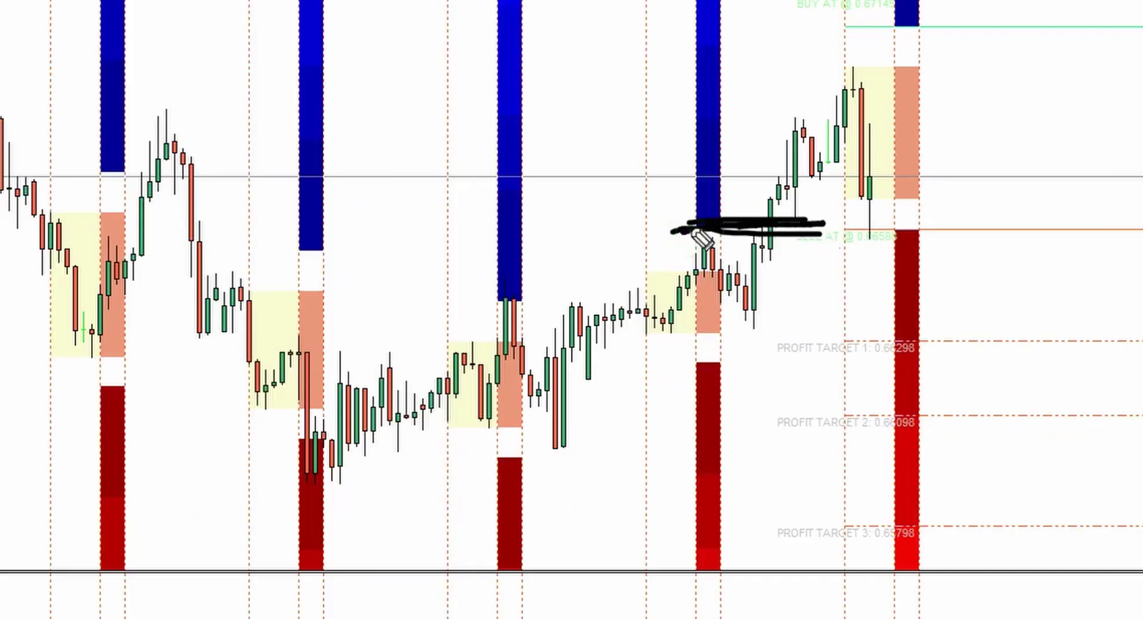
drag(693, 233, 632, 227)
mouse_move(763, 210)
mouse_down()
mouse_move(848, 97)
mouse_move(824, 94)
mouse_move(877, 90)
mouse_up()
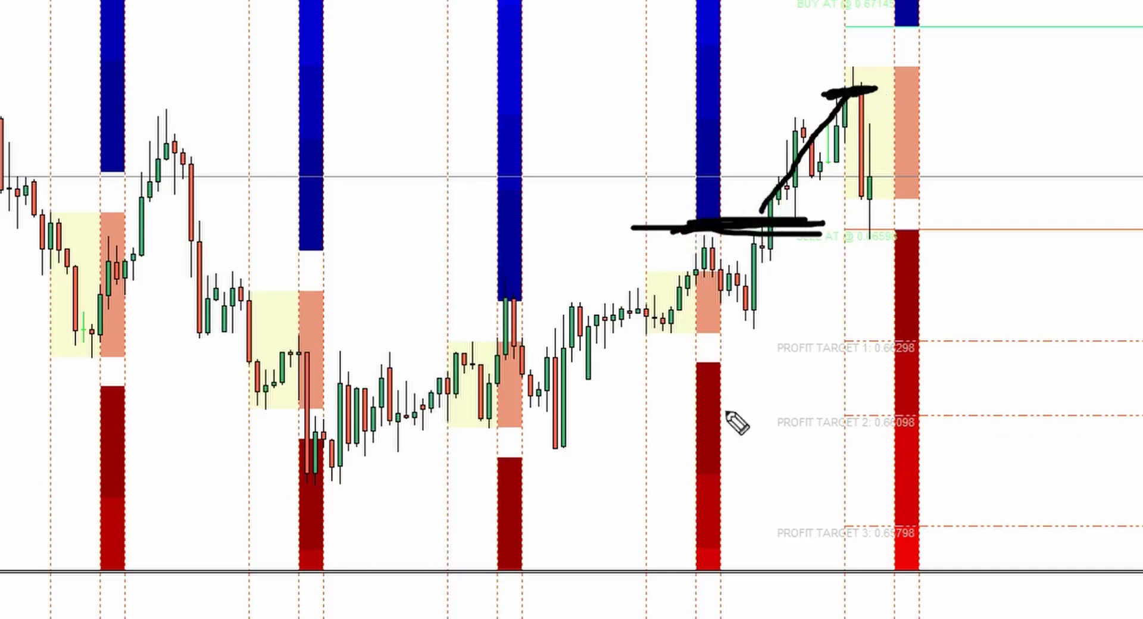
- Highlight an earlier London Box's high, low and subsequent rise, then erase all highlighter strokes
drag(442, 303, 554, 292)
drag(480, 306, 673, 305)
drag(466, 462, 589, 456)
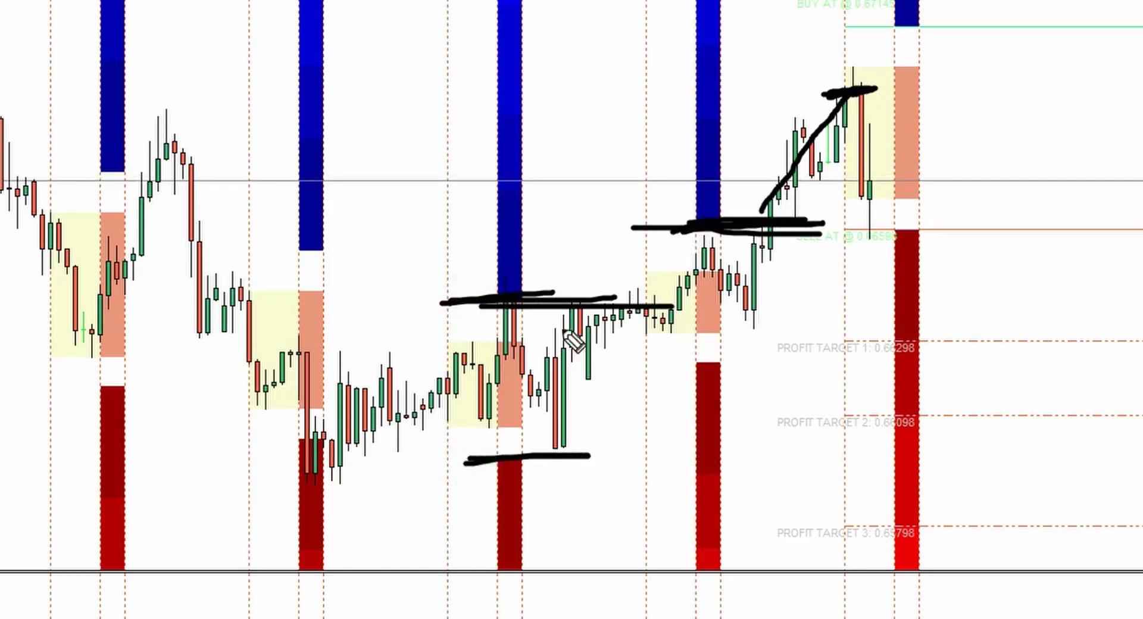
mouse_move(669, 307)
mouse_down()
mouse_move(707, 244)
mouse_move(745, 274)
mouse_move(793, 179)
mouse_up()
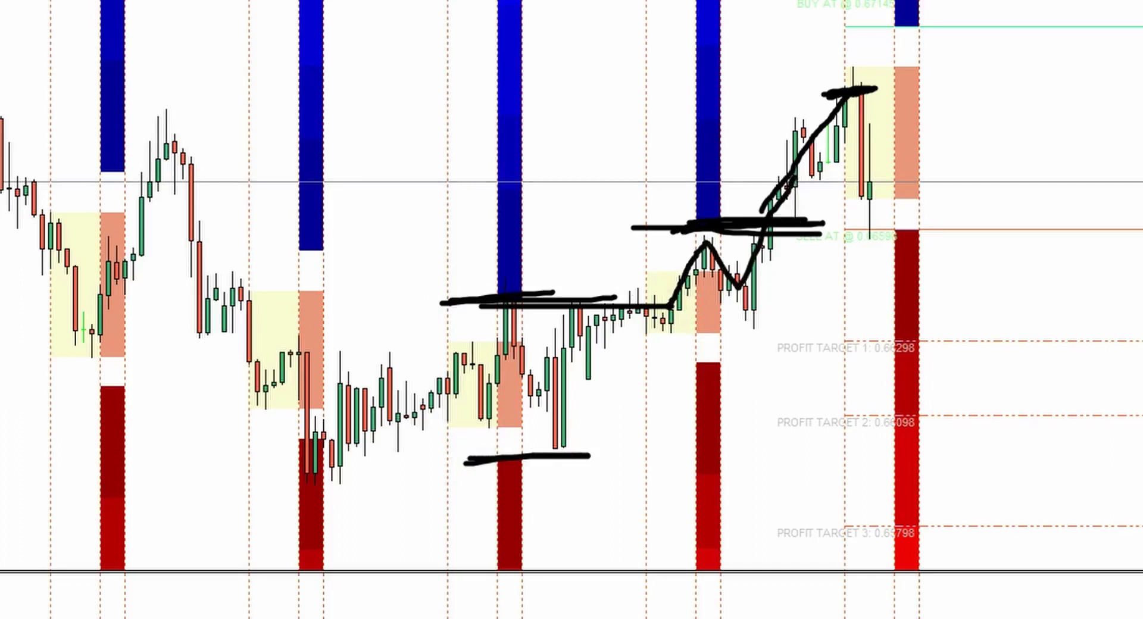
key(e)
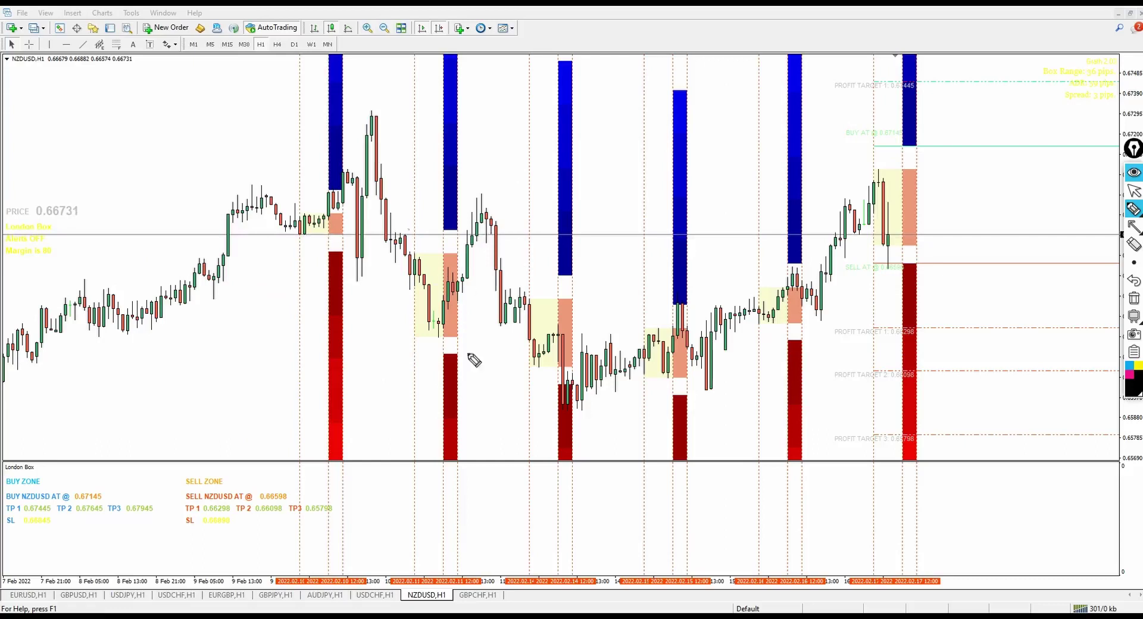
drag(429, 233, 510, 230)
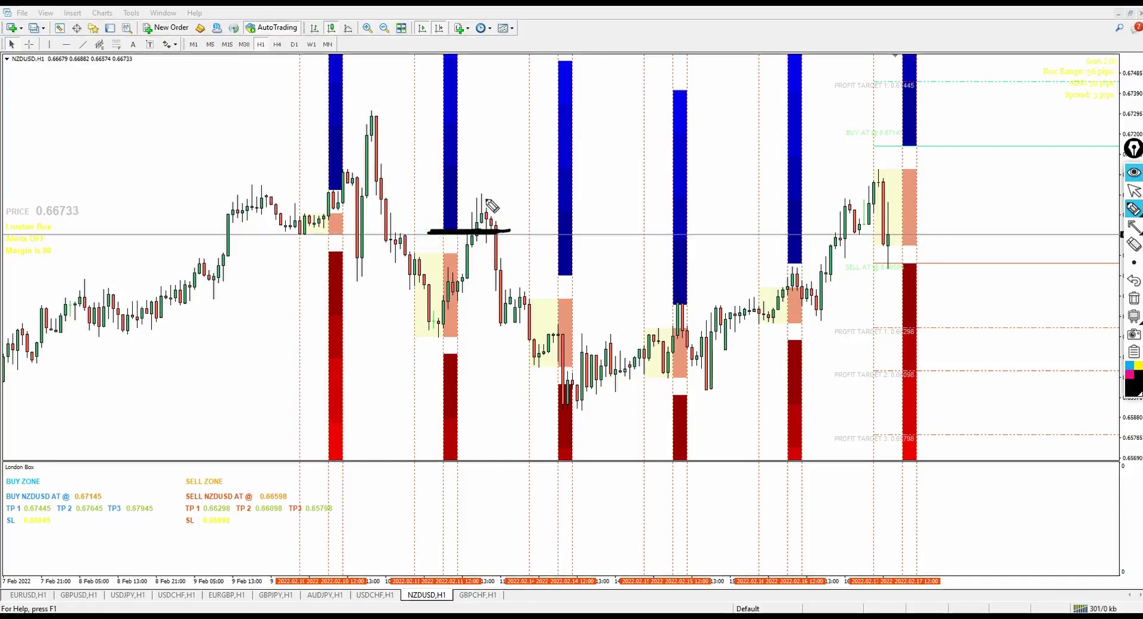
drag(554, 405, 594, 403)
click(1134, 298)
mouse_move(1134, 208)
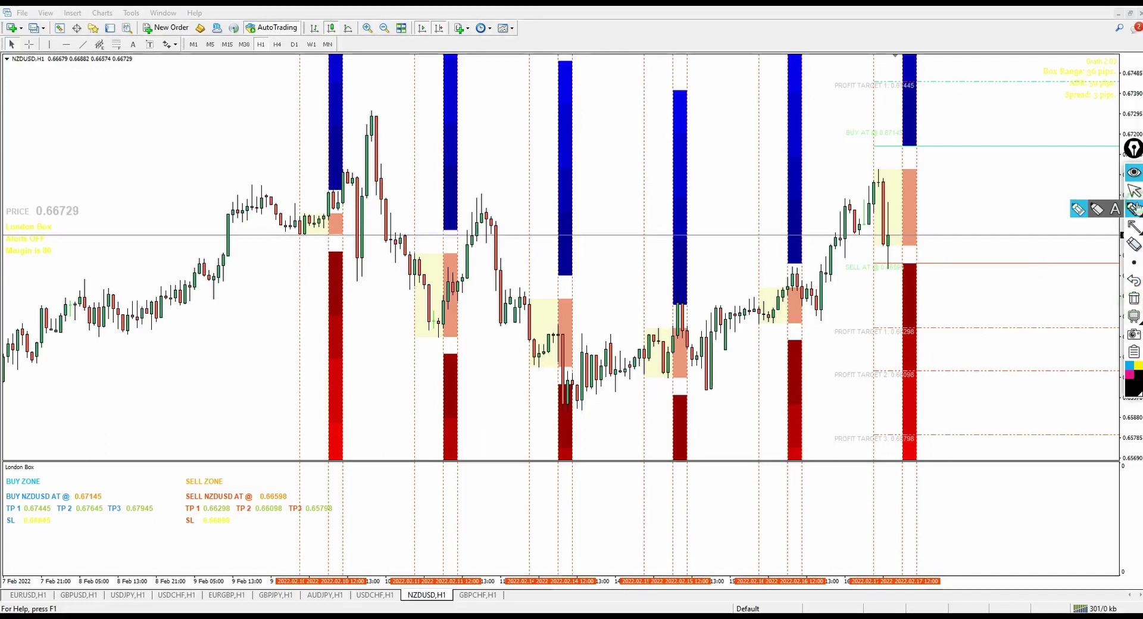
mouse_move(335, 192)
mouse_down()
mouse_move(306, 190)
mouse_move(376, 189)
mouse_up()
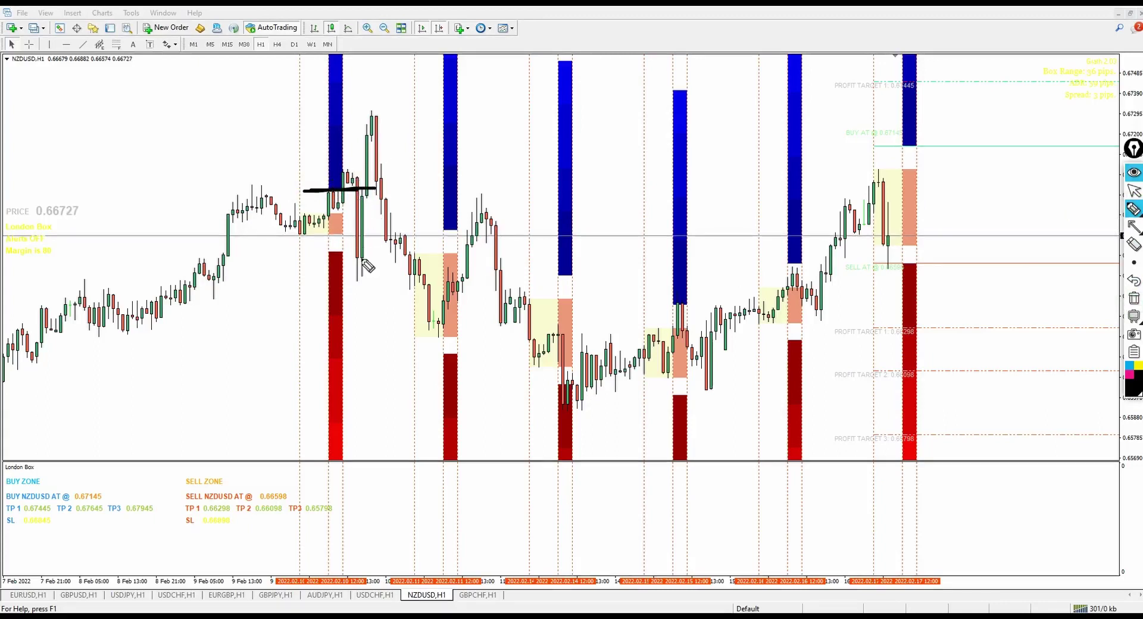
drag(347, 116, 410, 119)
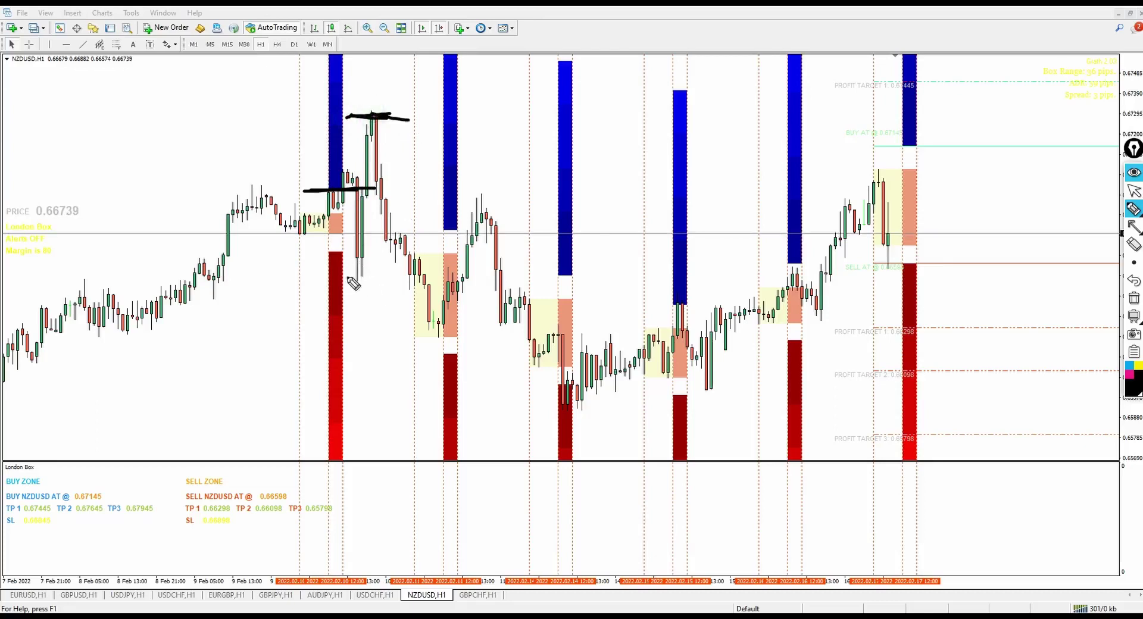
drag(336, 270, 385, 266)
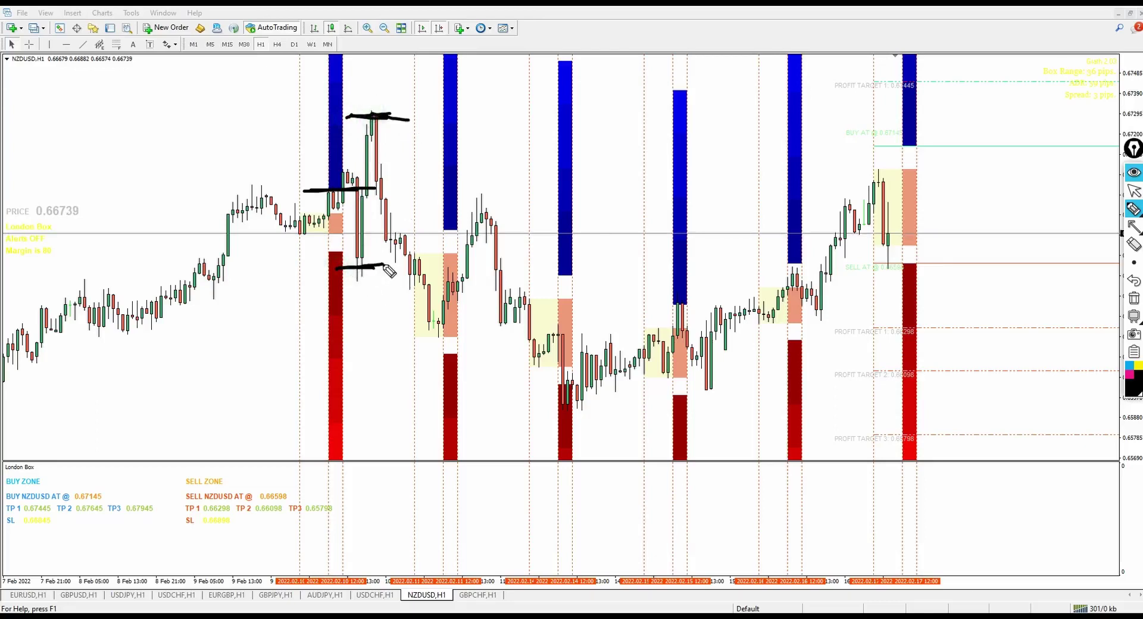
drag(364, 190, 366, 132)
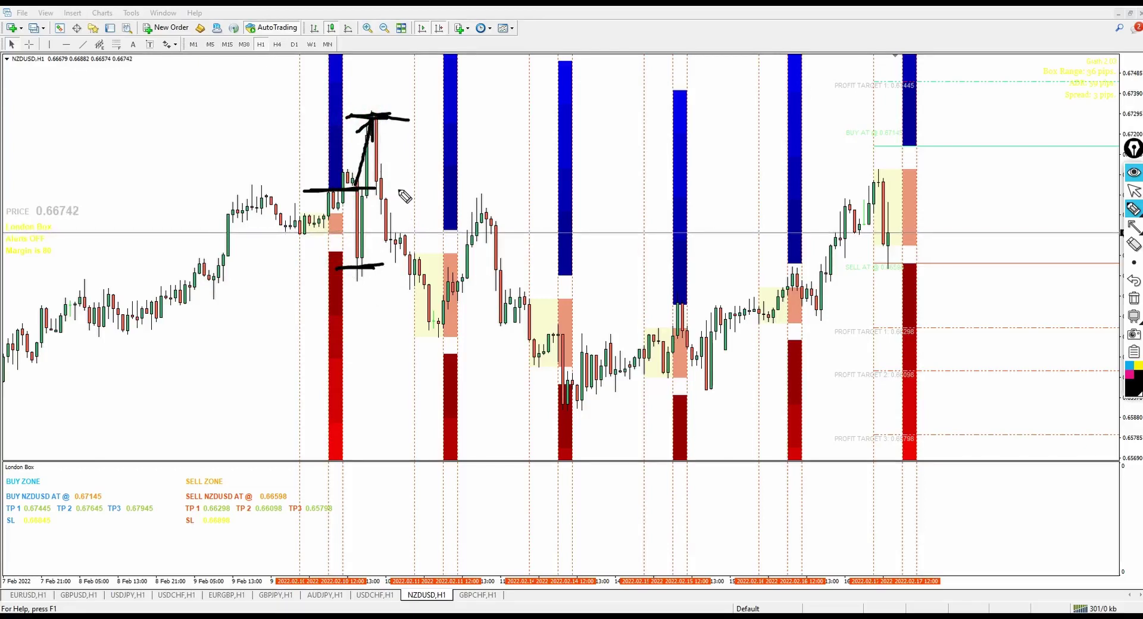
click(1133, 191)
click(1134, 298)
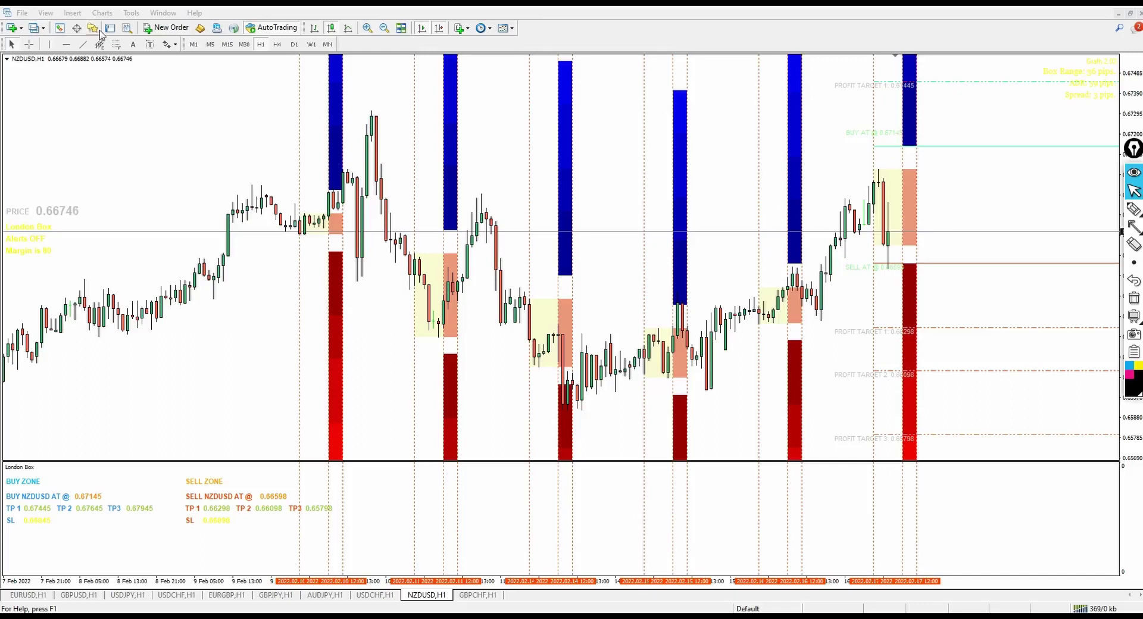
- Drag EURUSD from Market Watch onto the H1 chart, then hide the Market Watch panel
click(60, 29)
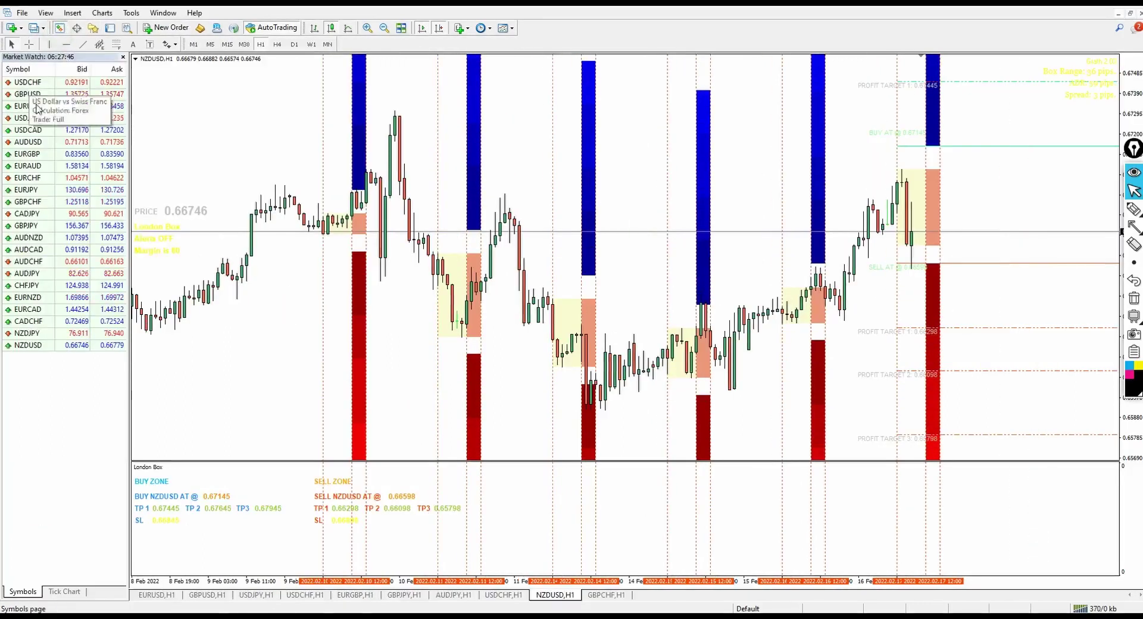
drag(26, 107, 446, 199)
click(58, 28)
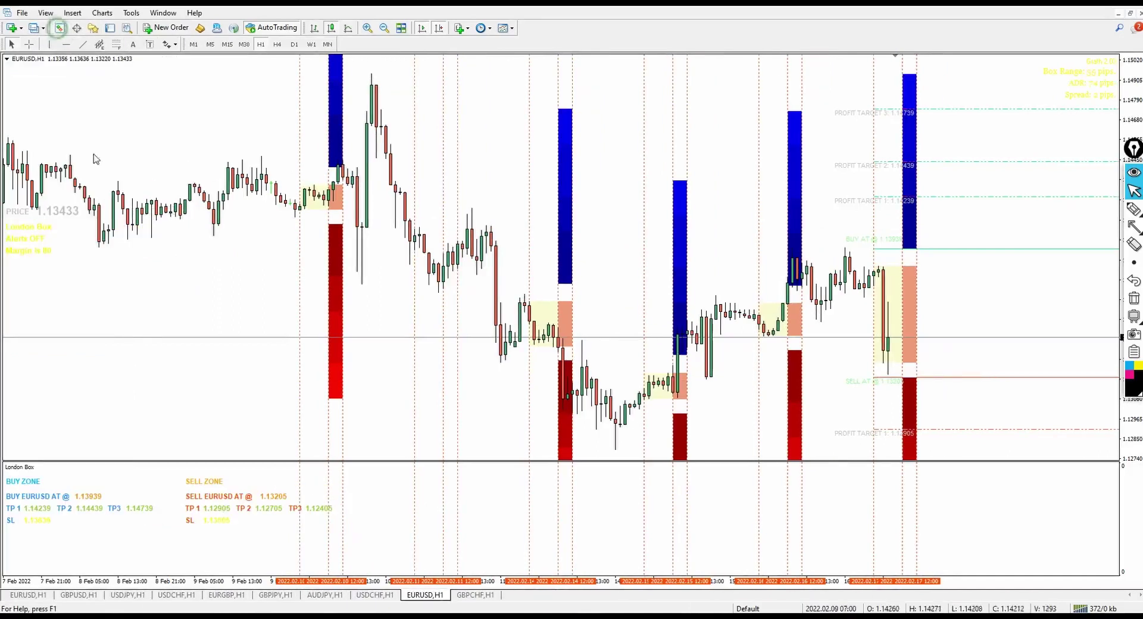